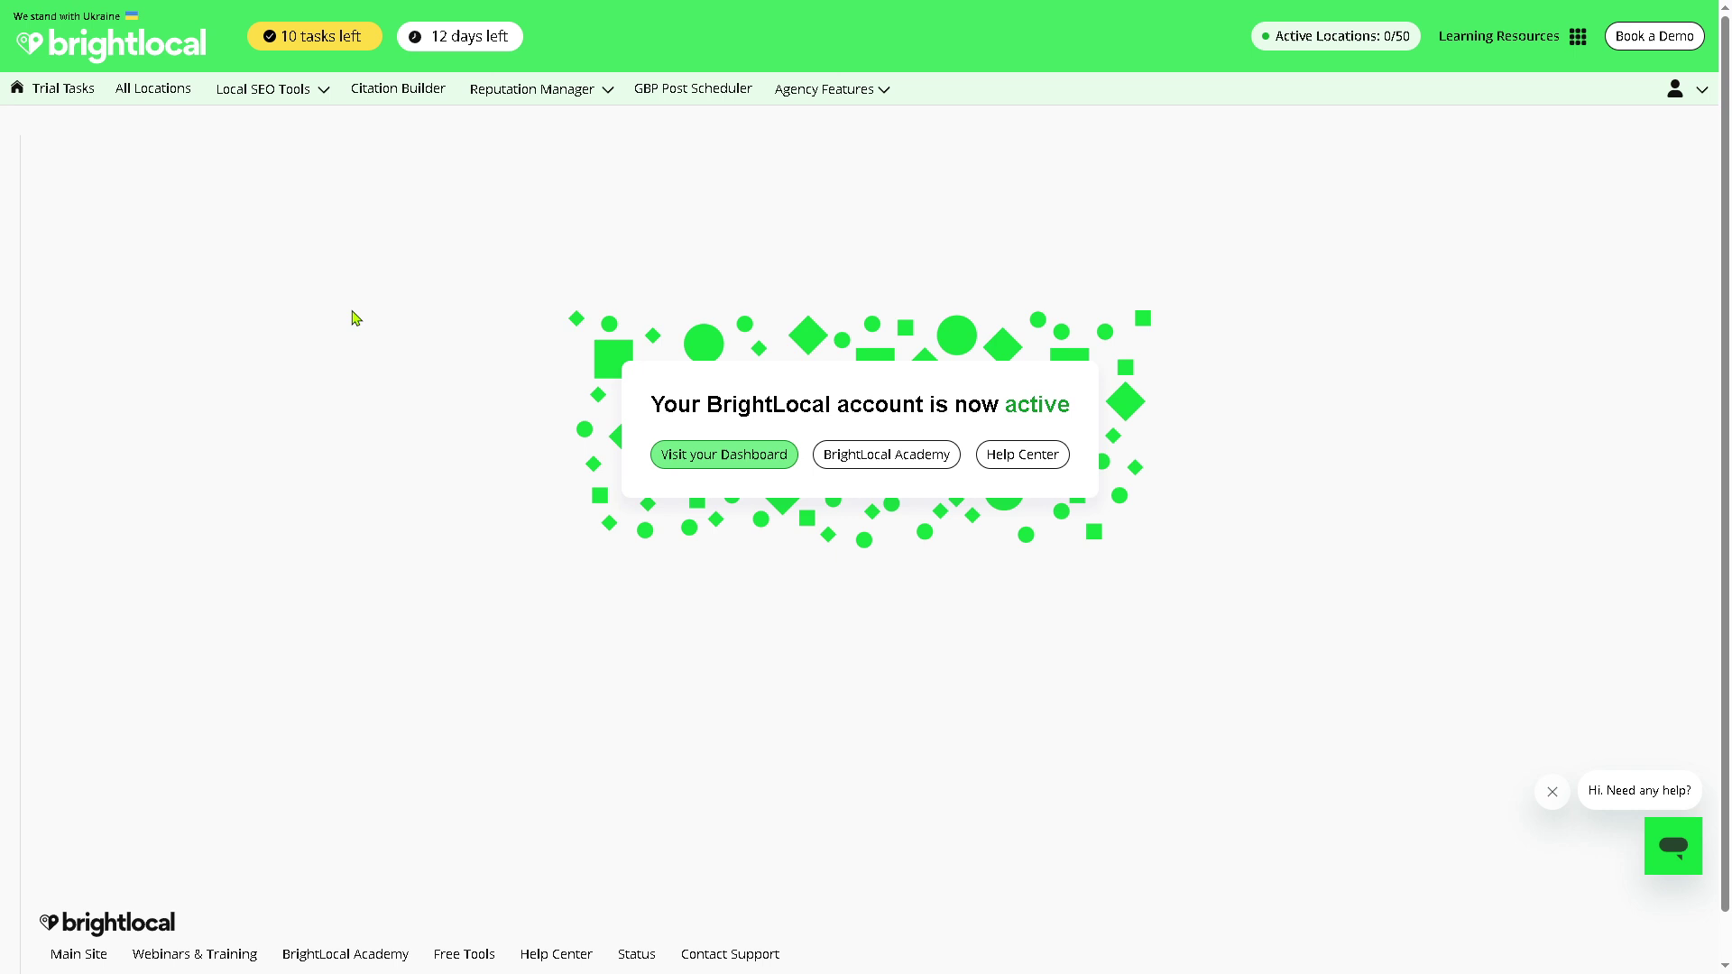
Step: Open the Trial Tasks list showing the 10 remaining onboarding tasks
click(68, 99)
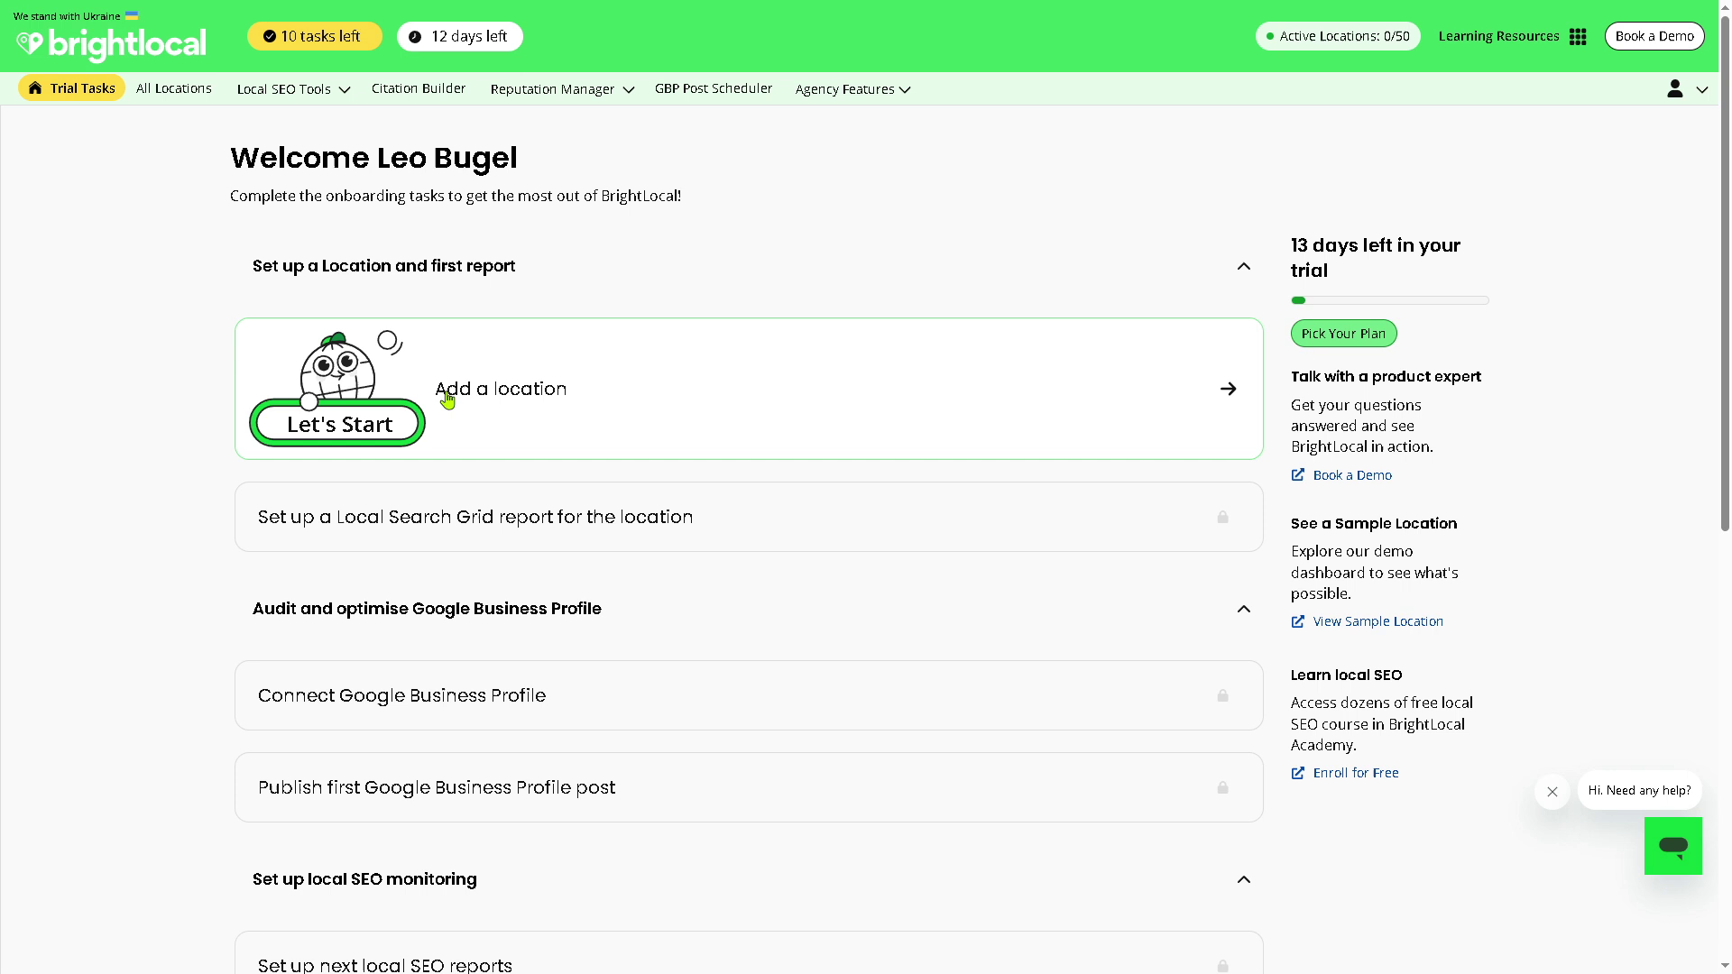
click(496, 397)
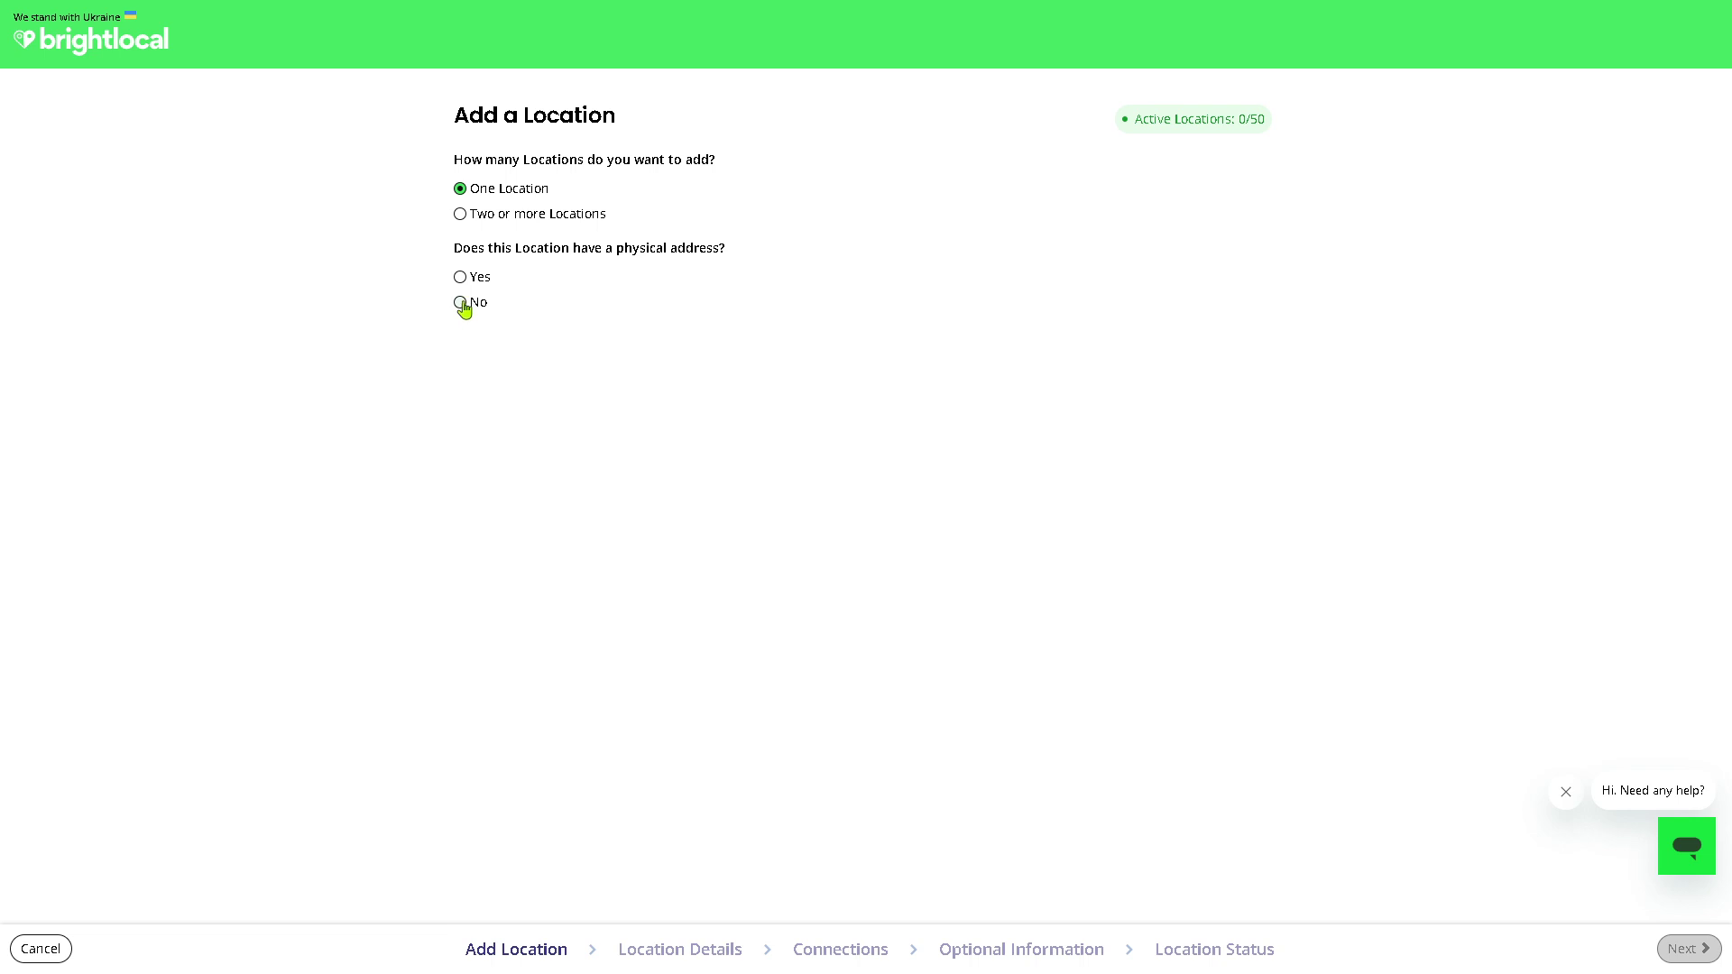
click(462, 304)
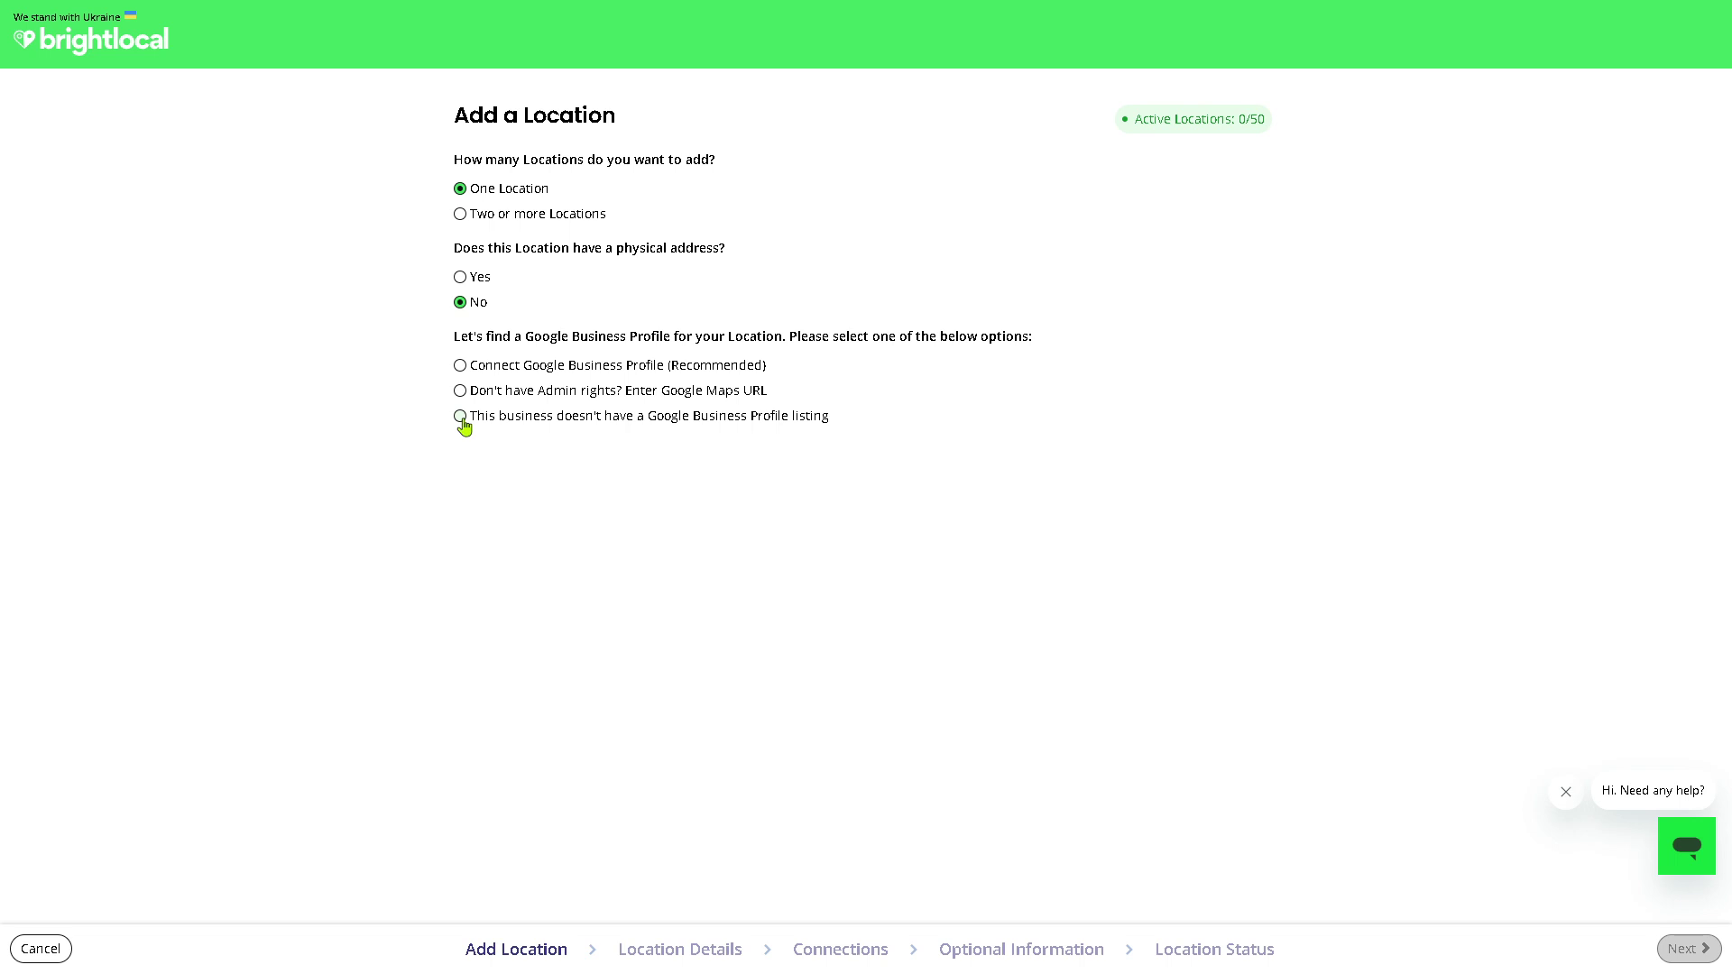
click(461, 420)
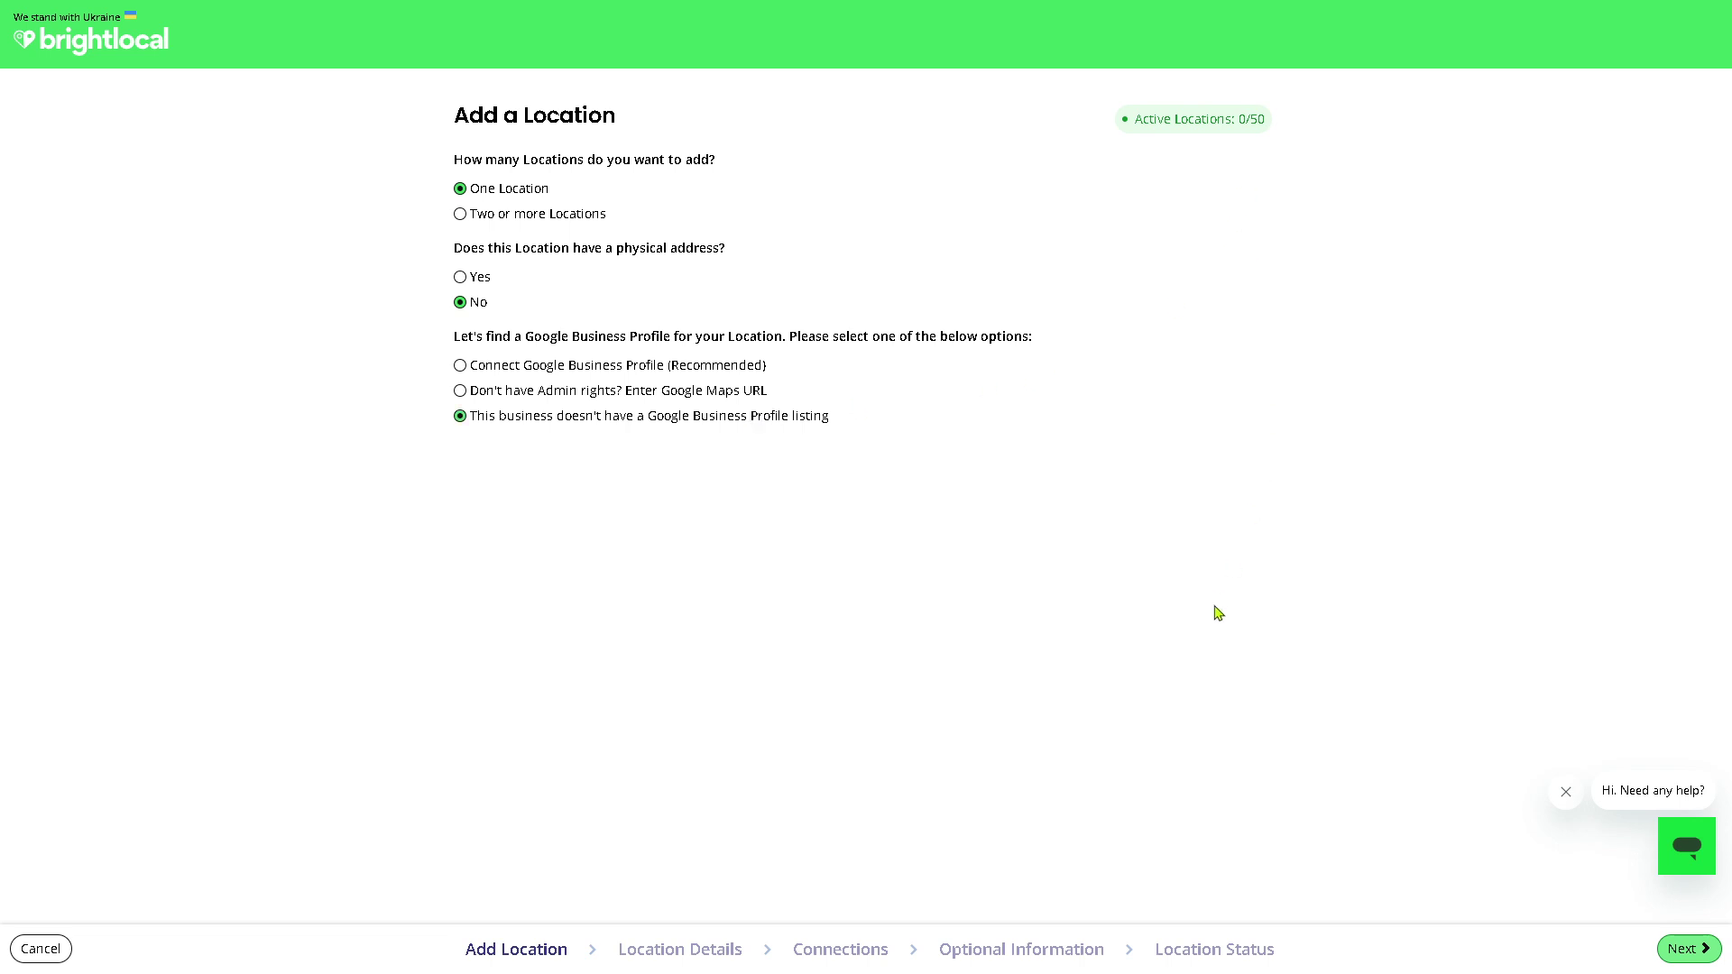
click(1685, 947)
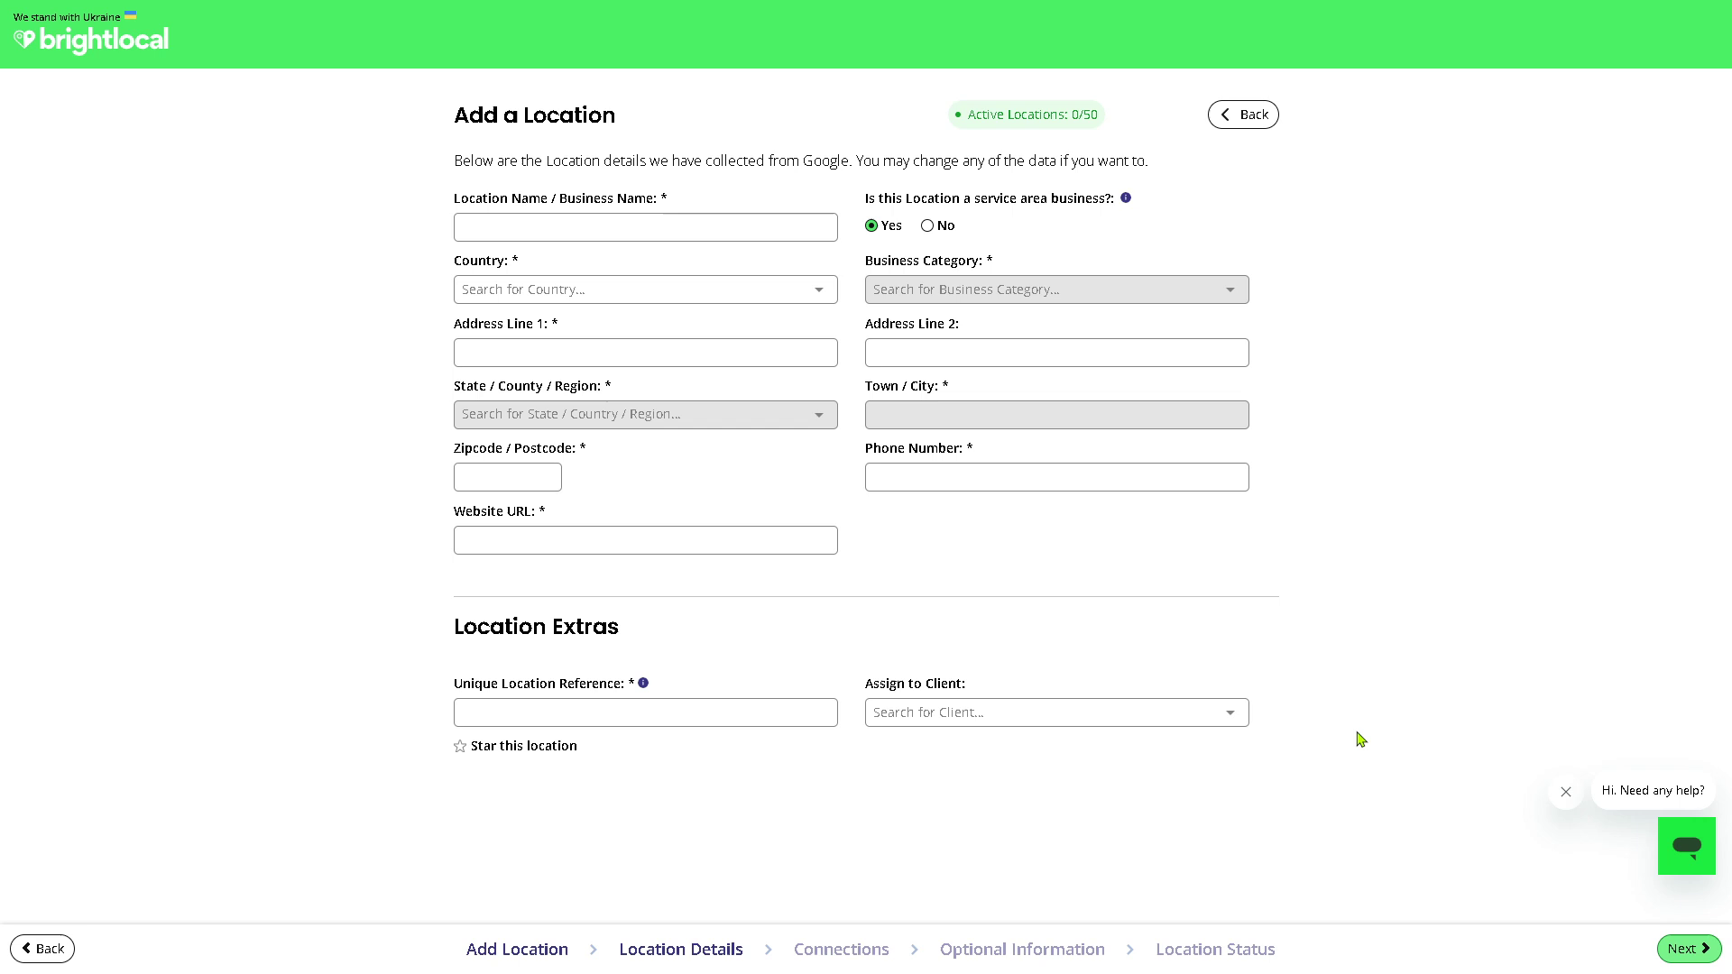
click(1678, 951)
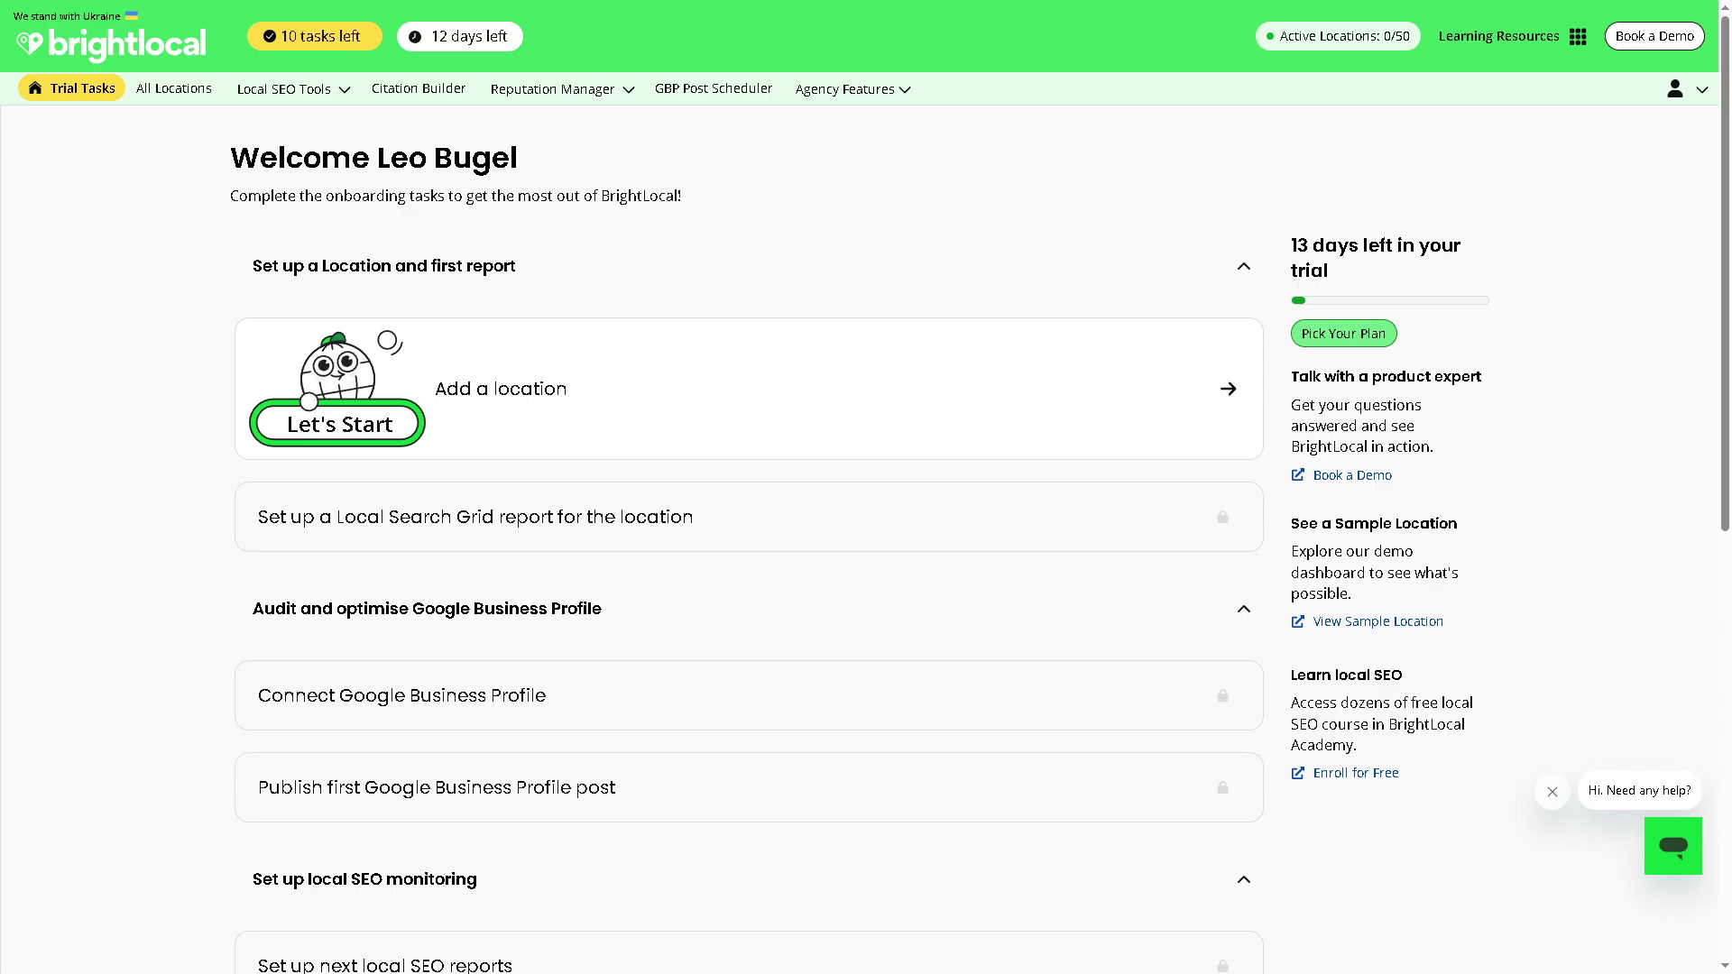
Step: Go to All Locations, start the Add Location wizard, then cancel back to the Legacy Dental list
click(187, 95)
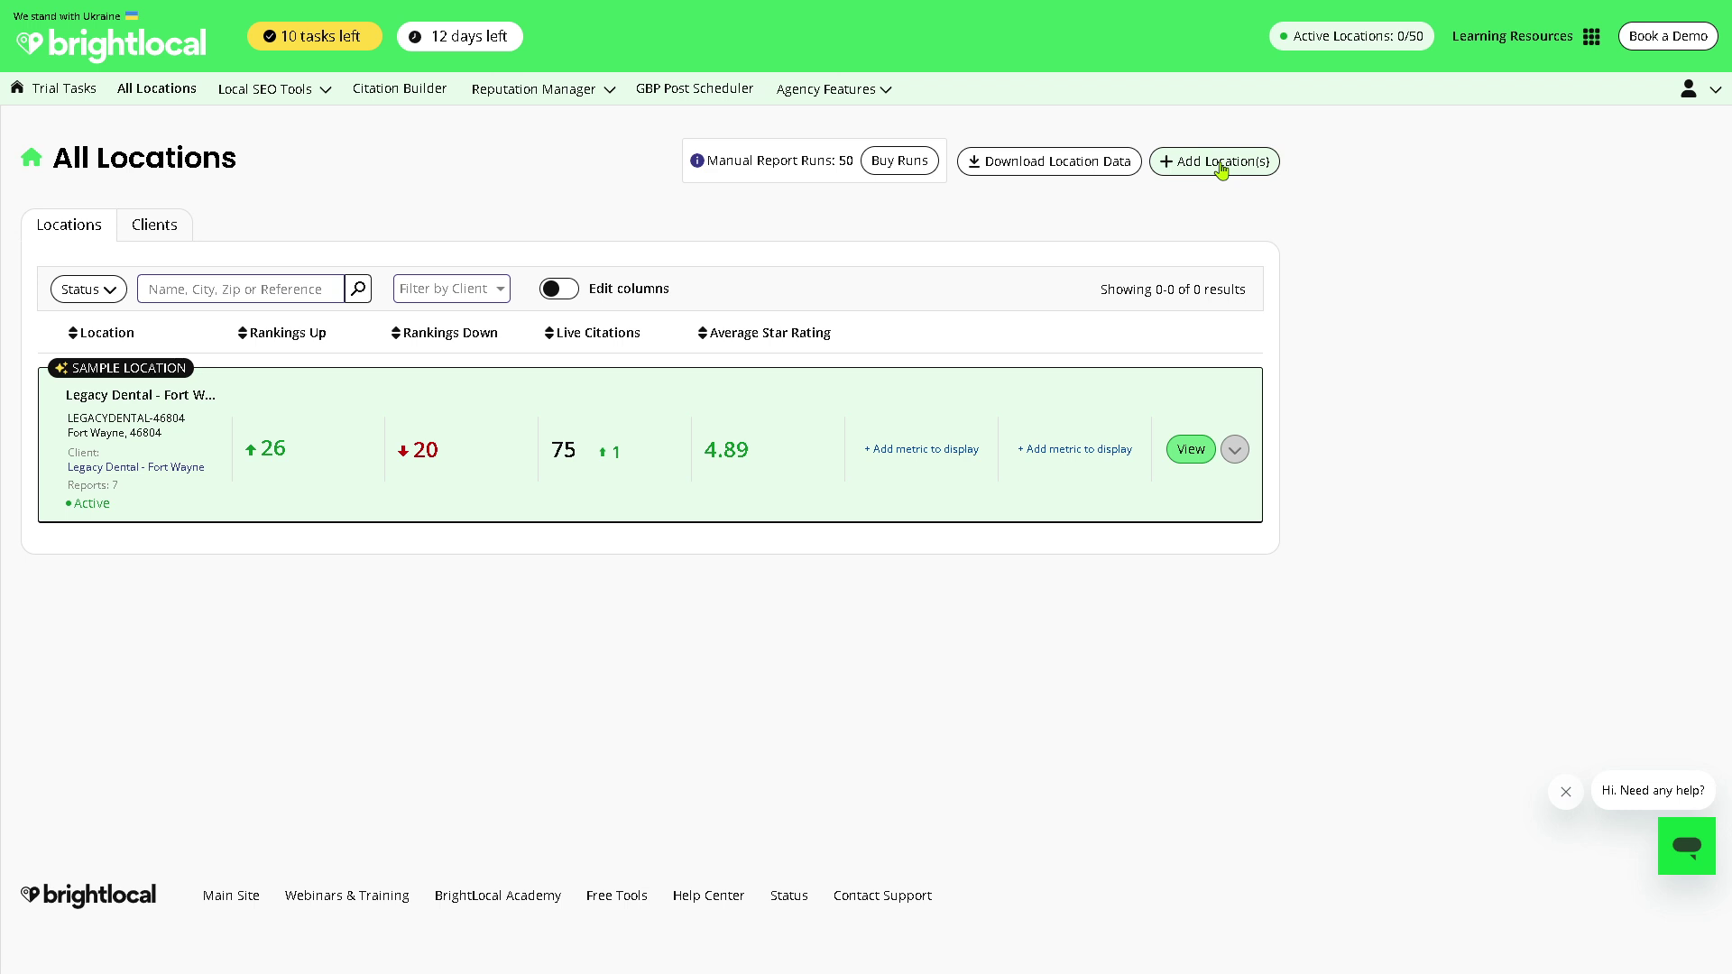
mouse_move(586, 112)
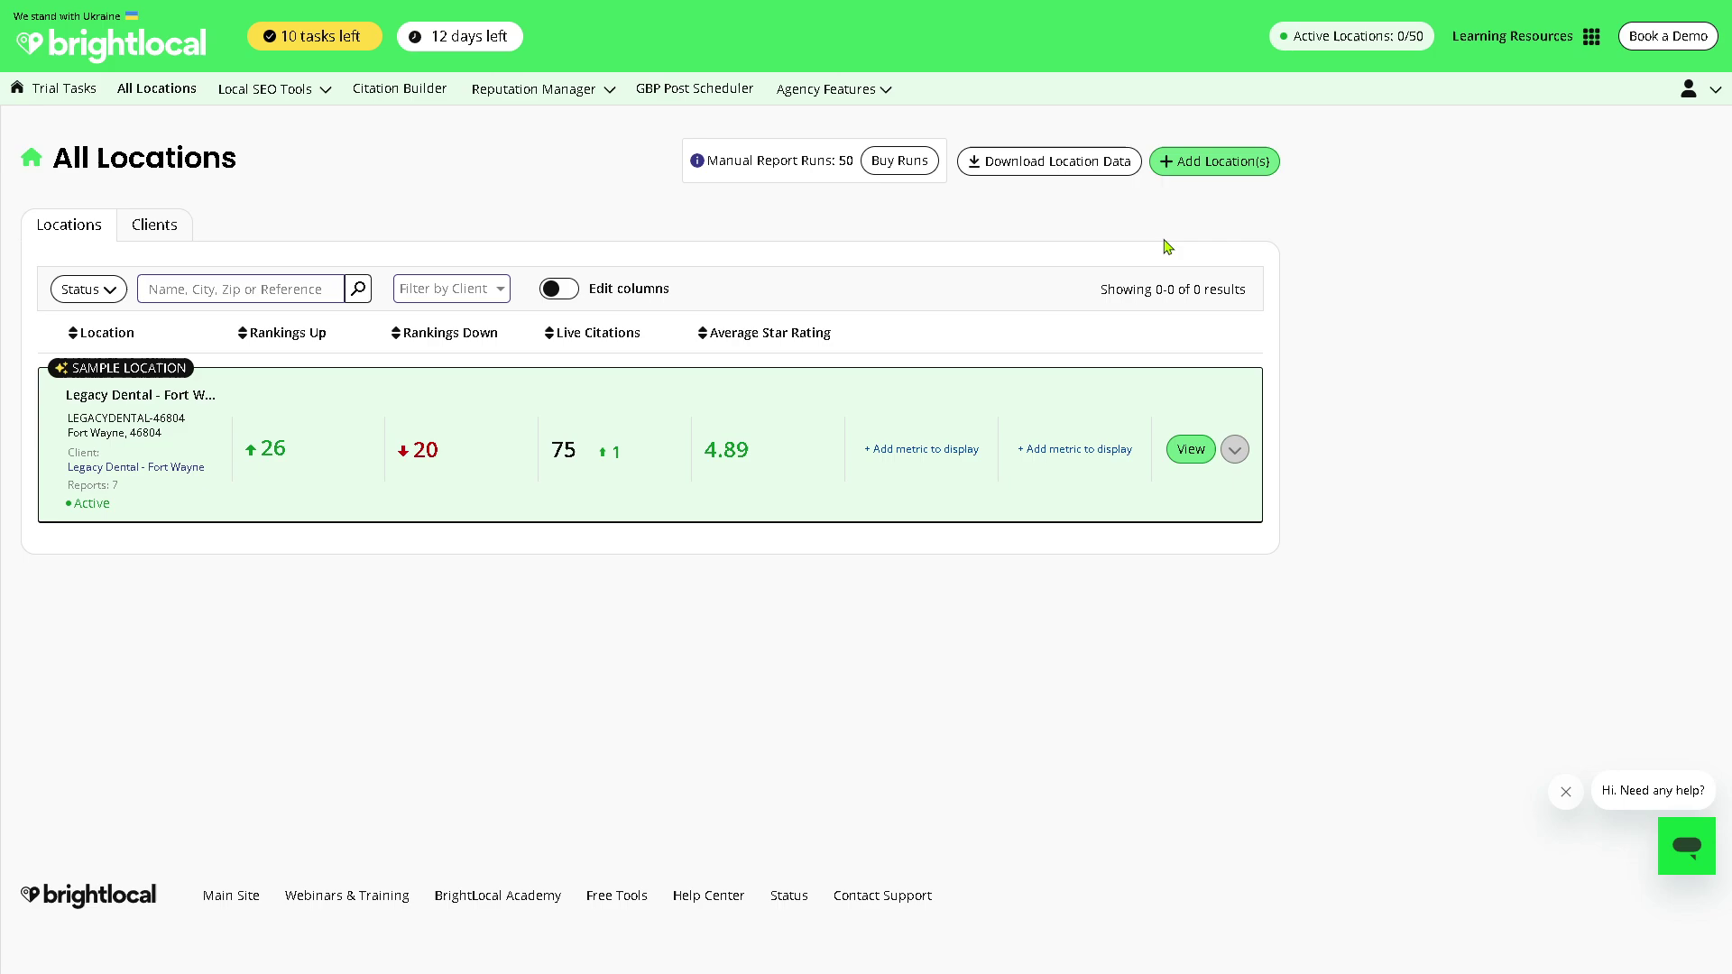
click(1224, 168)
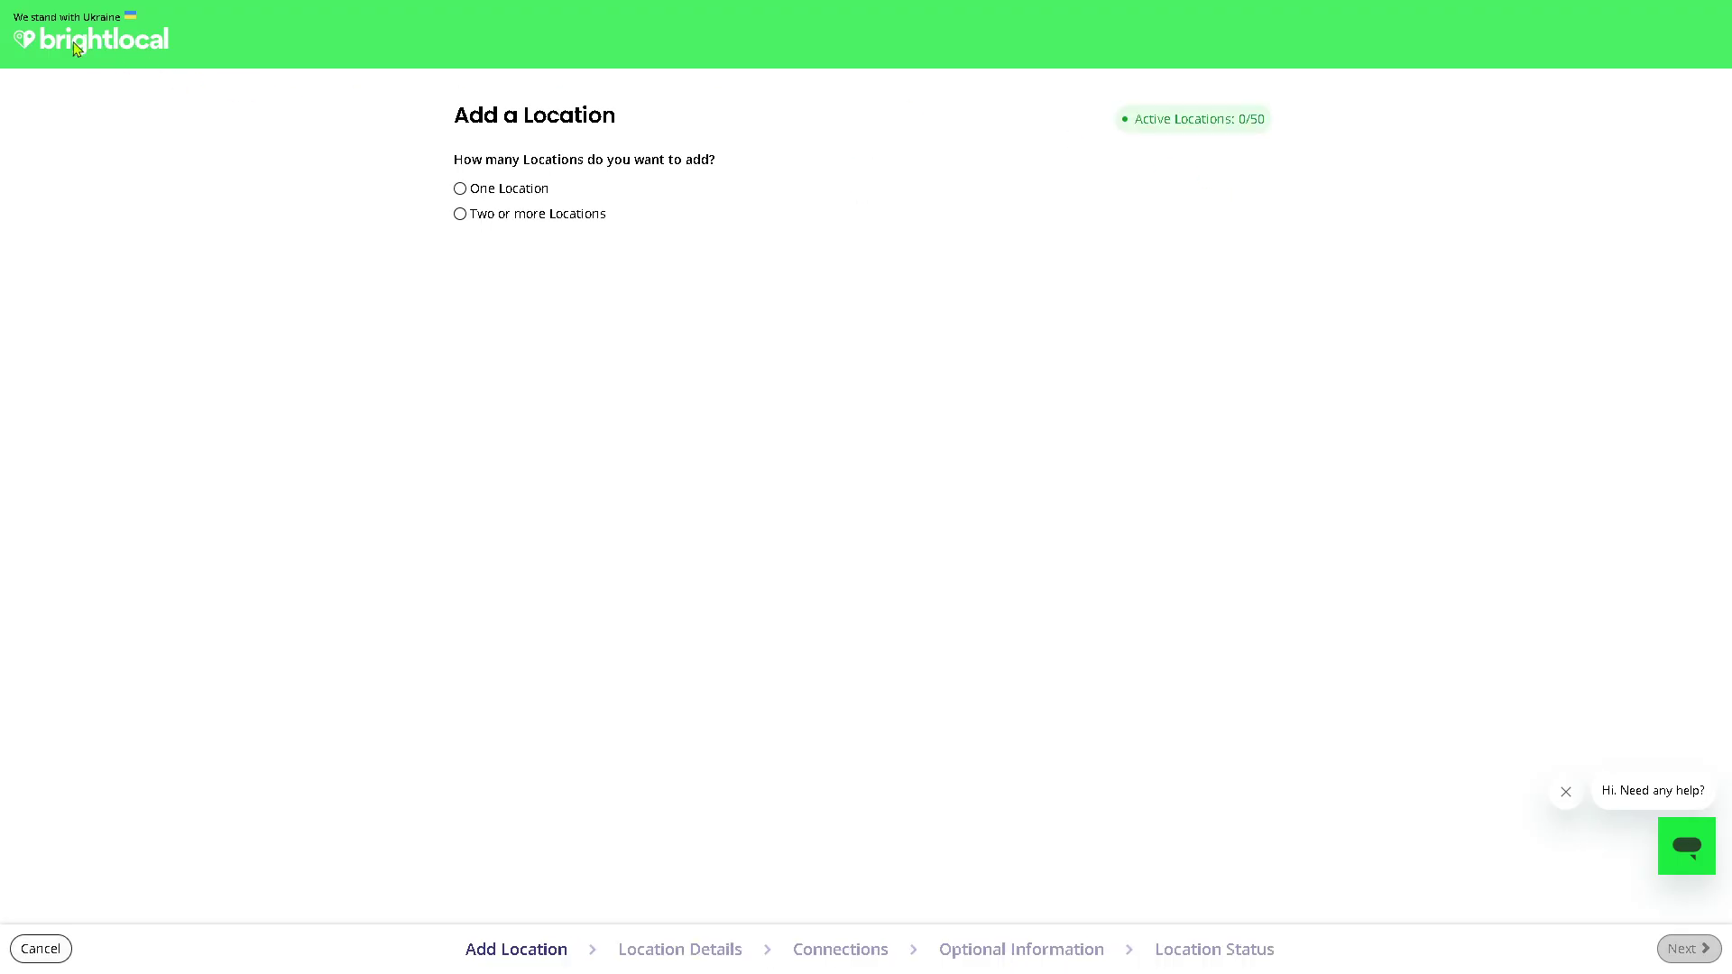
click(53, 944)
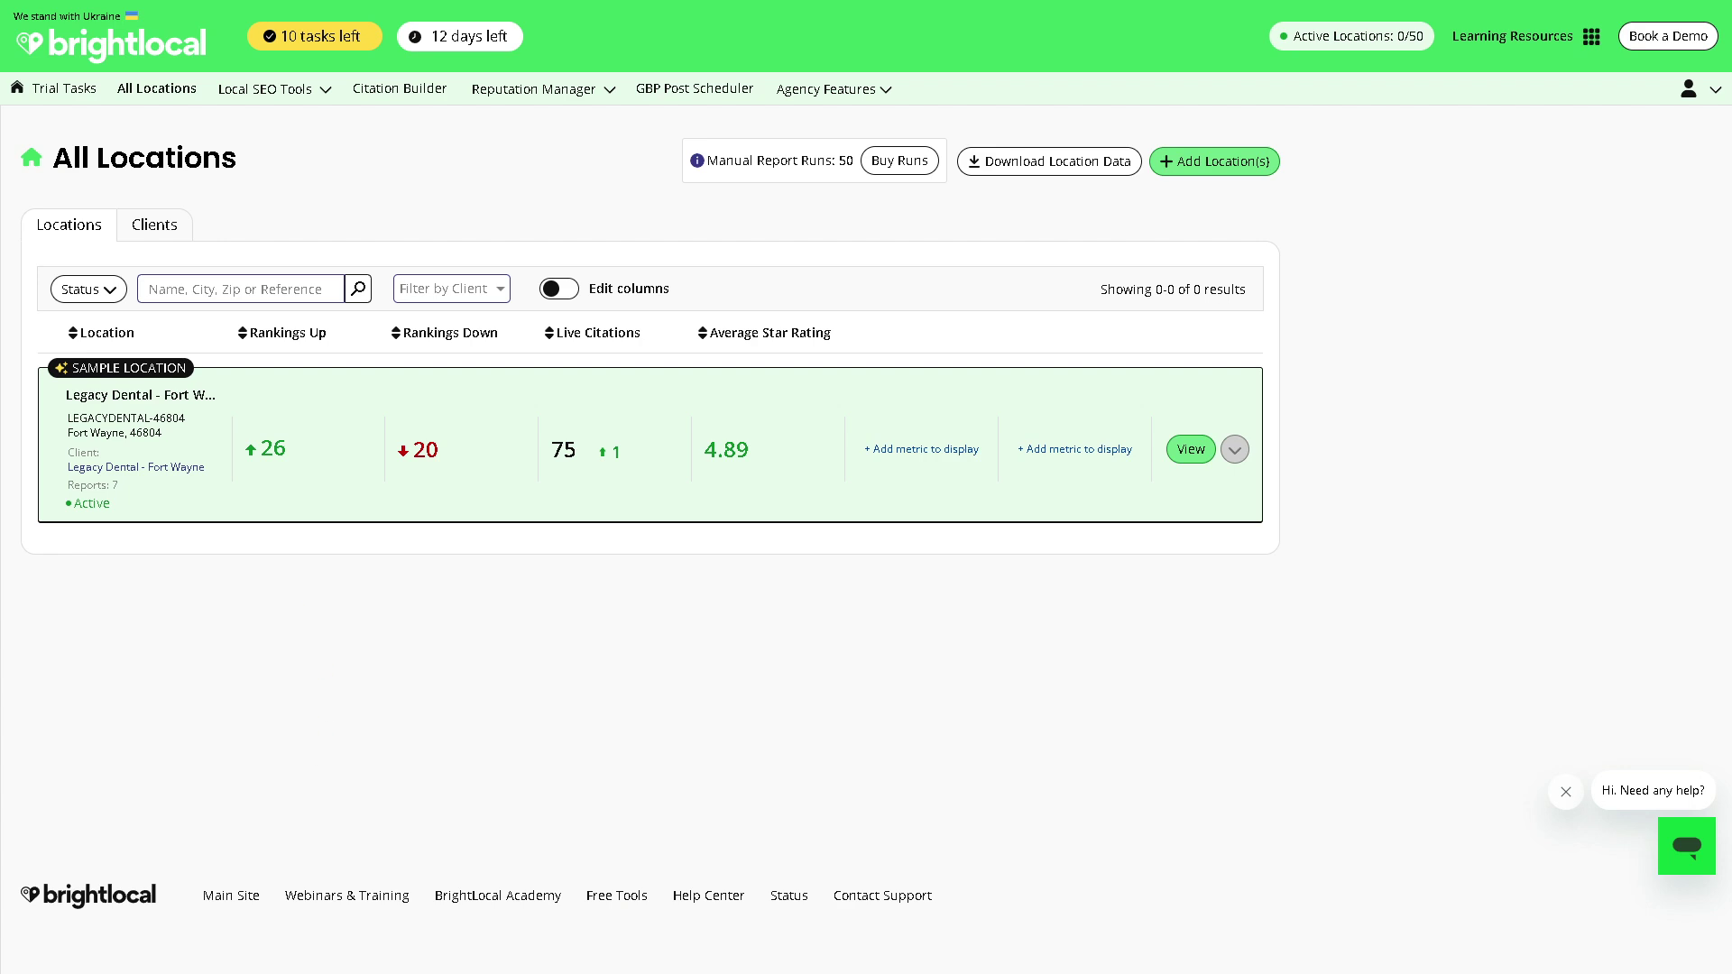
mouse_move(326, 94)
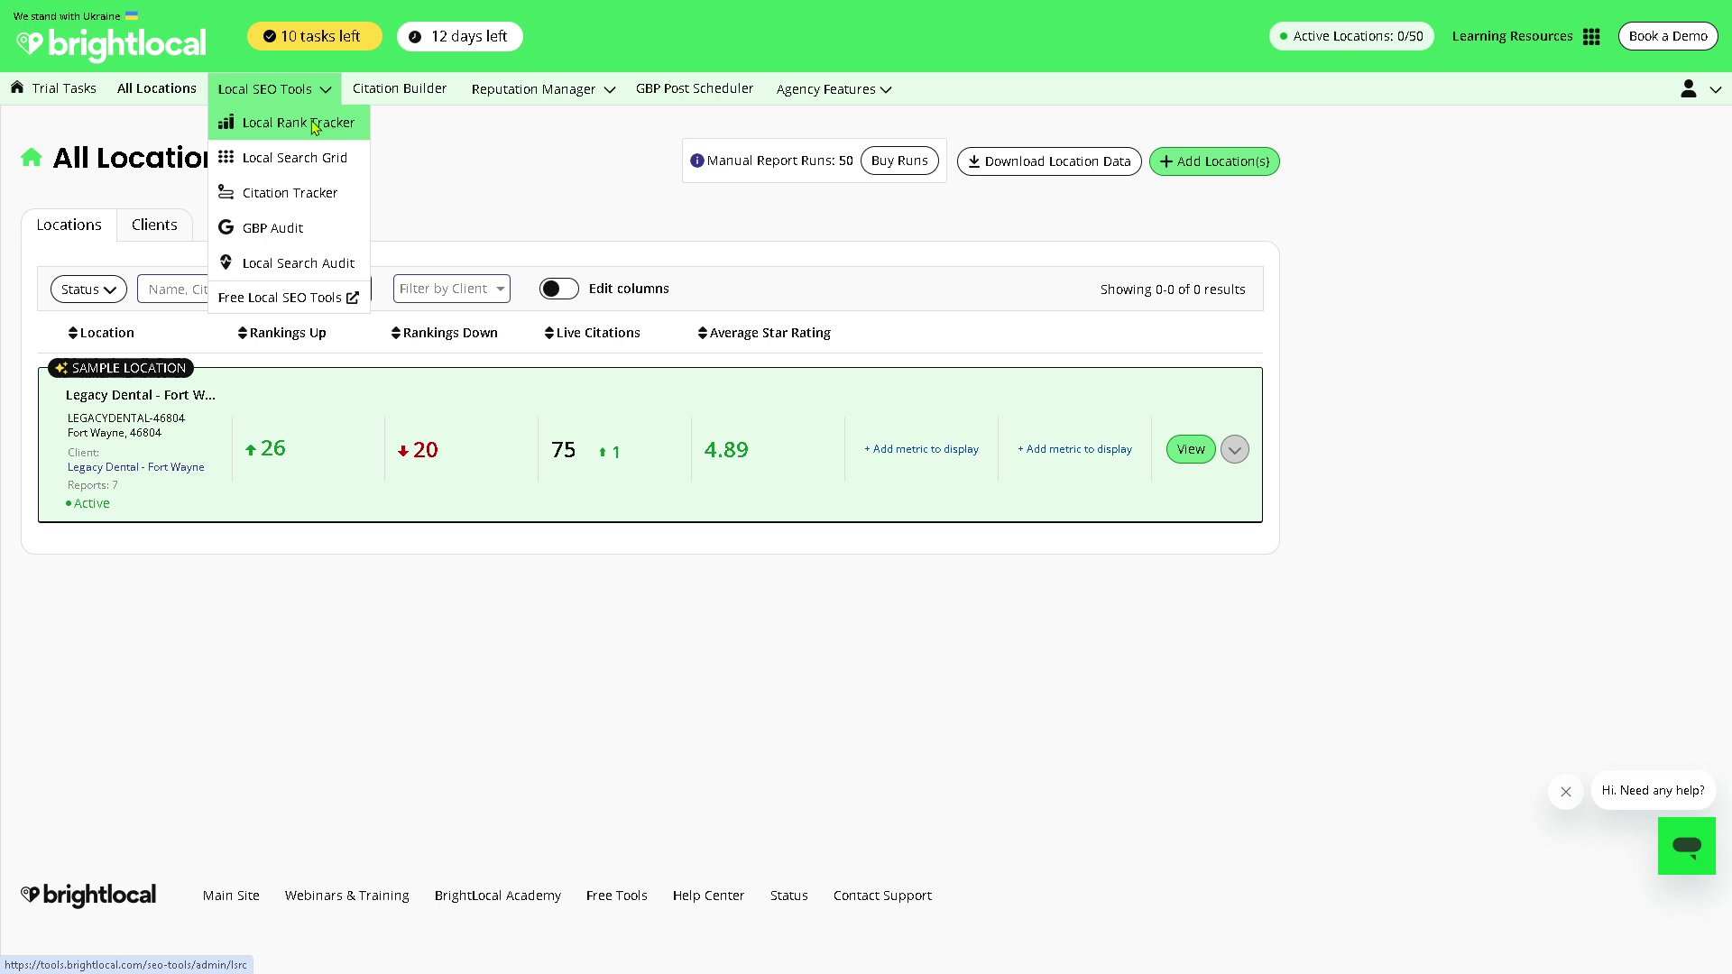
Step: Open Local Rank Tracker's Roll Up Reports tab and begin a new report
click(314, 126)
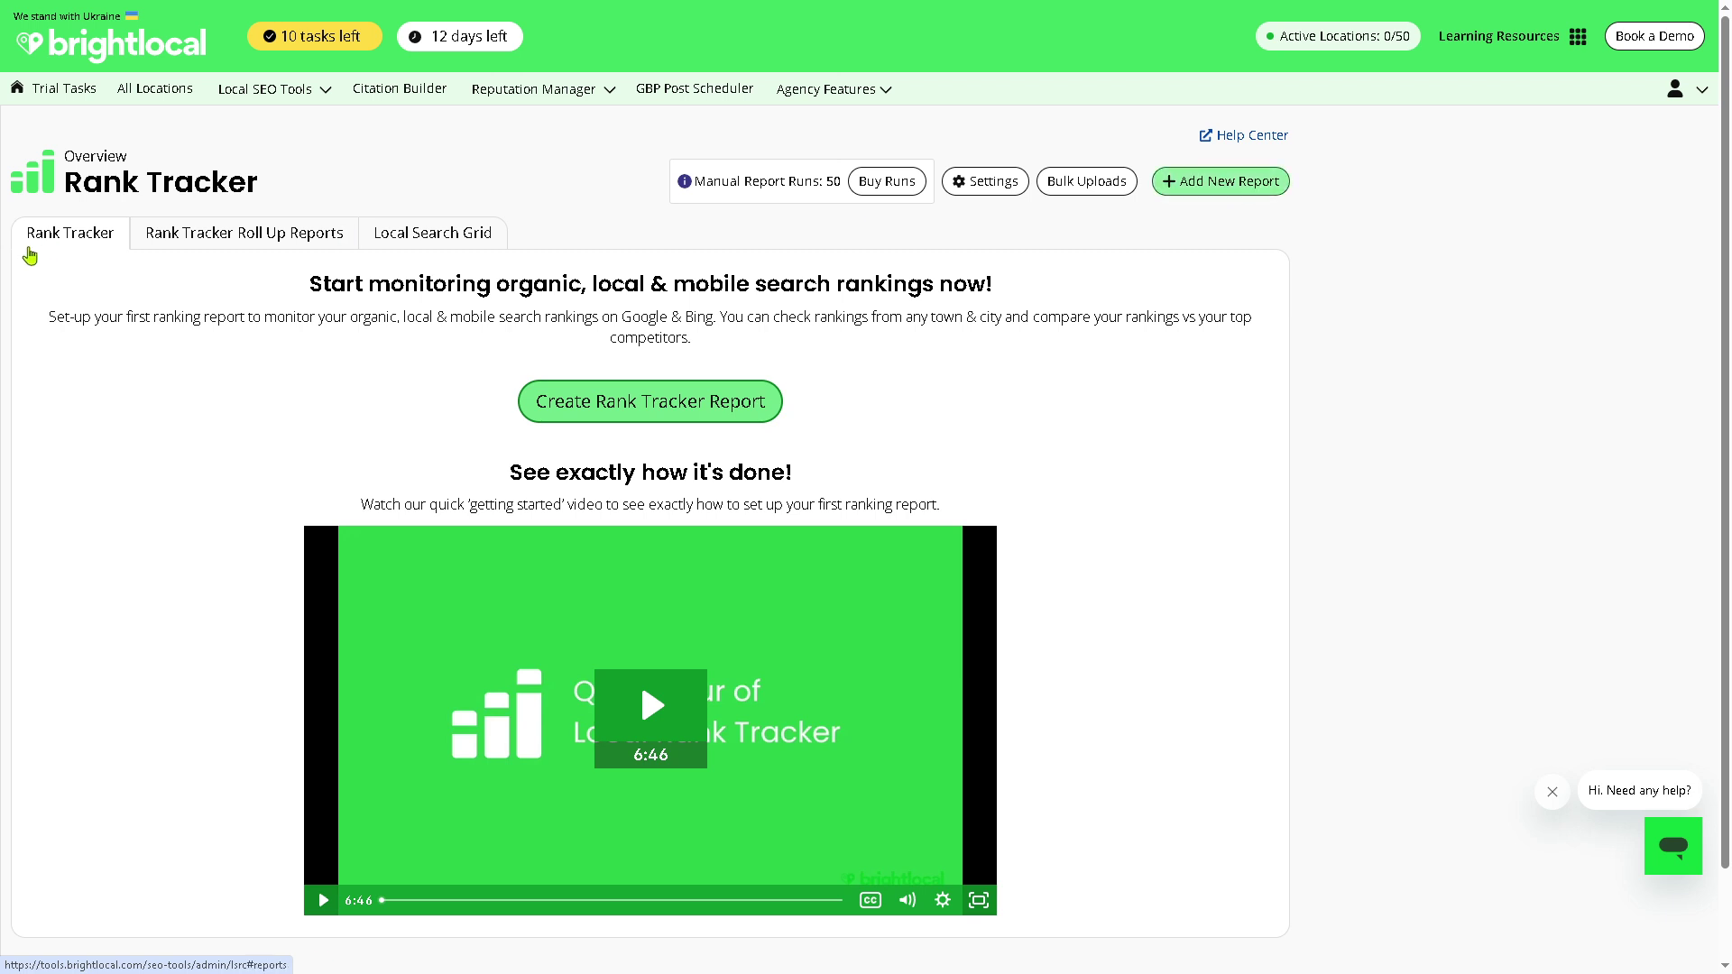
click(230, 242)
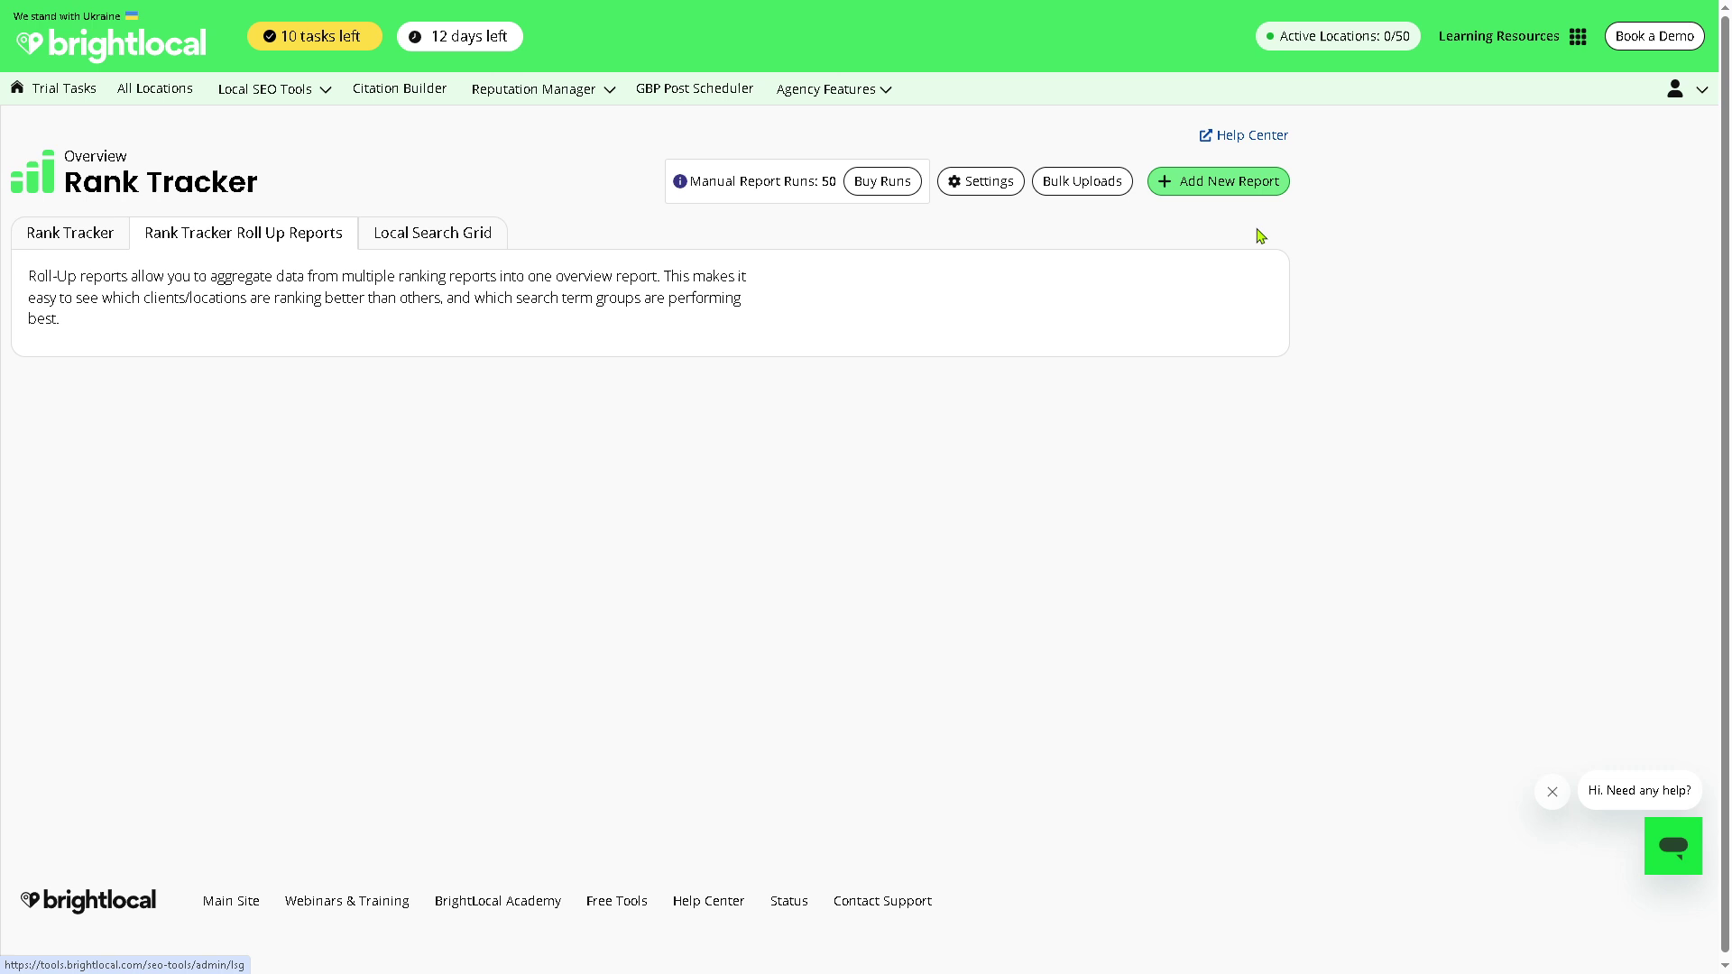
click(1165, 193)
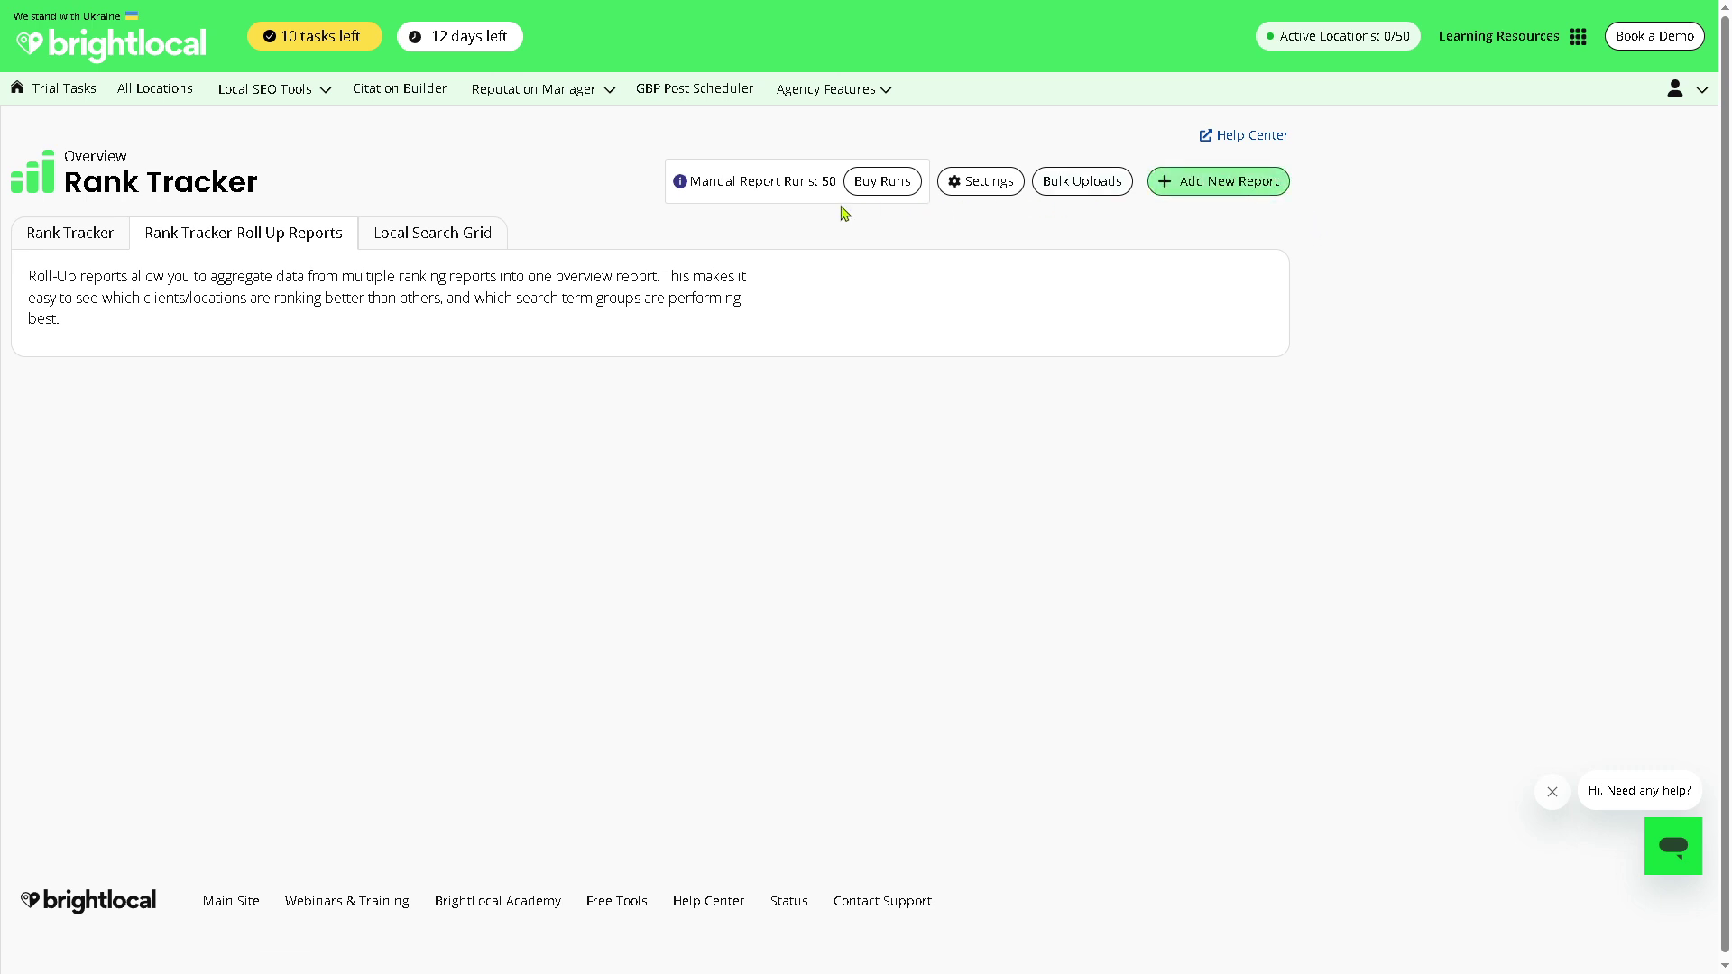
Step: Name the roll-up report 'How to use BRIGHTLOCAL'
click(385, 322)
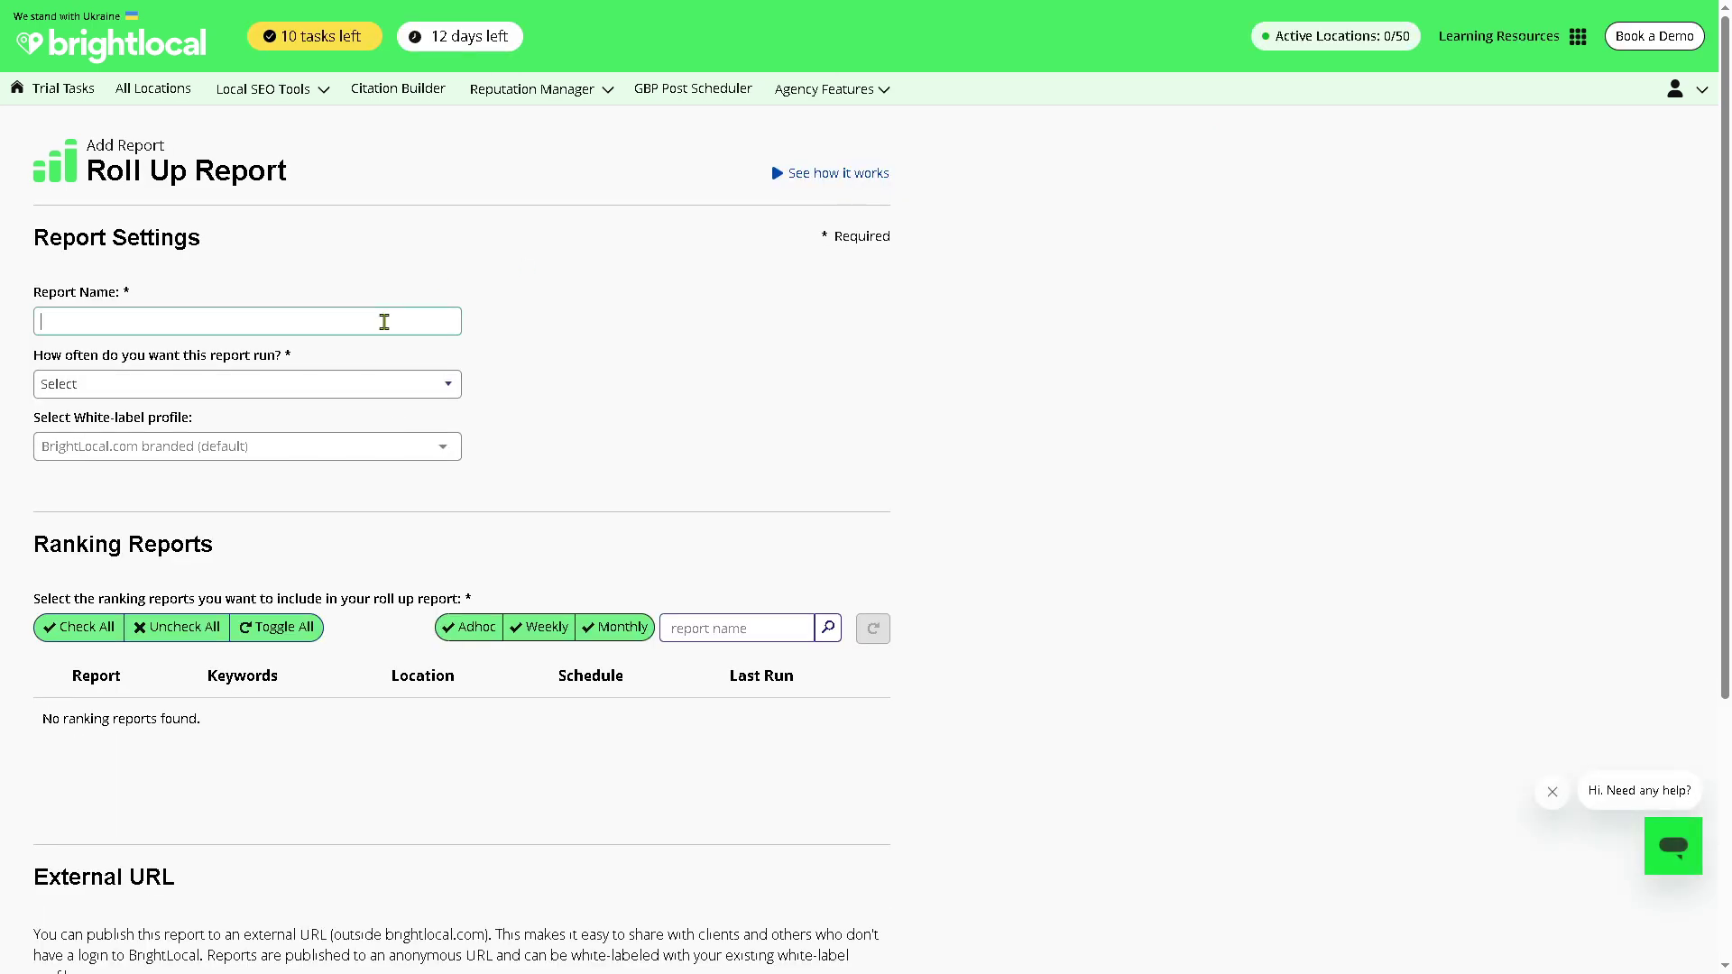
text(How to use BRIGHTLOCAL)
key(ctrl+a)
click(663, 439)
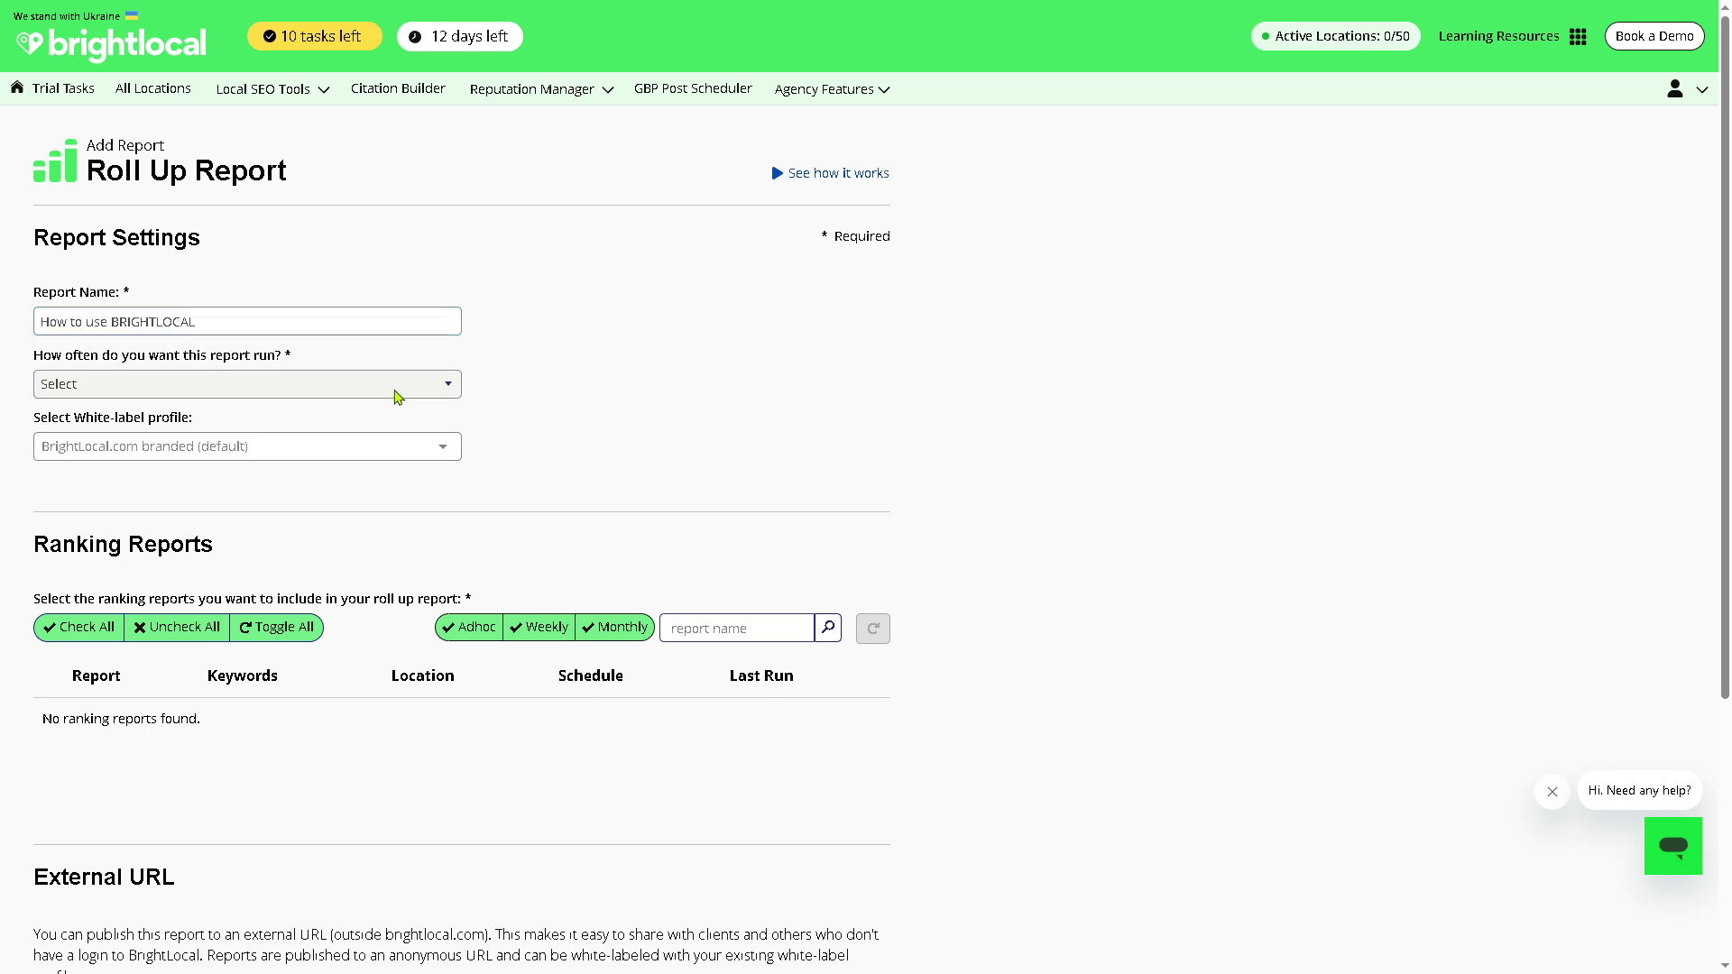
Step: Schedule the report to run weekly on Thursday
click(399, 390)
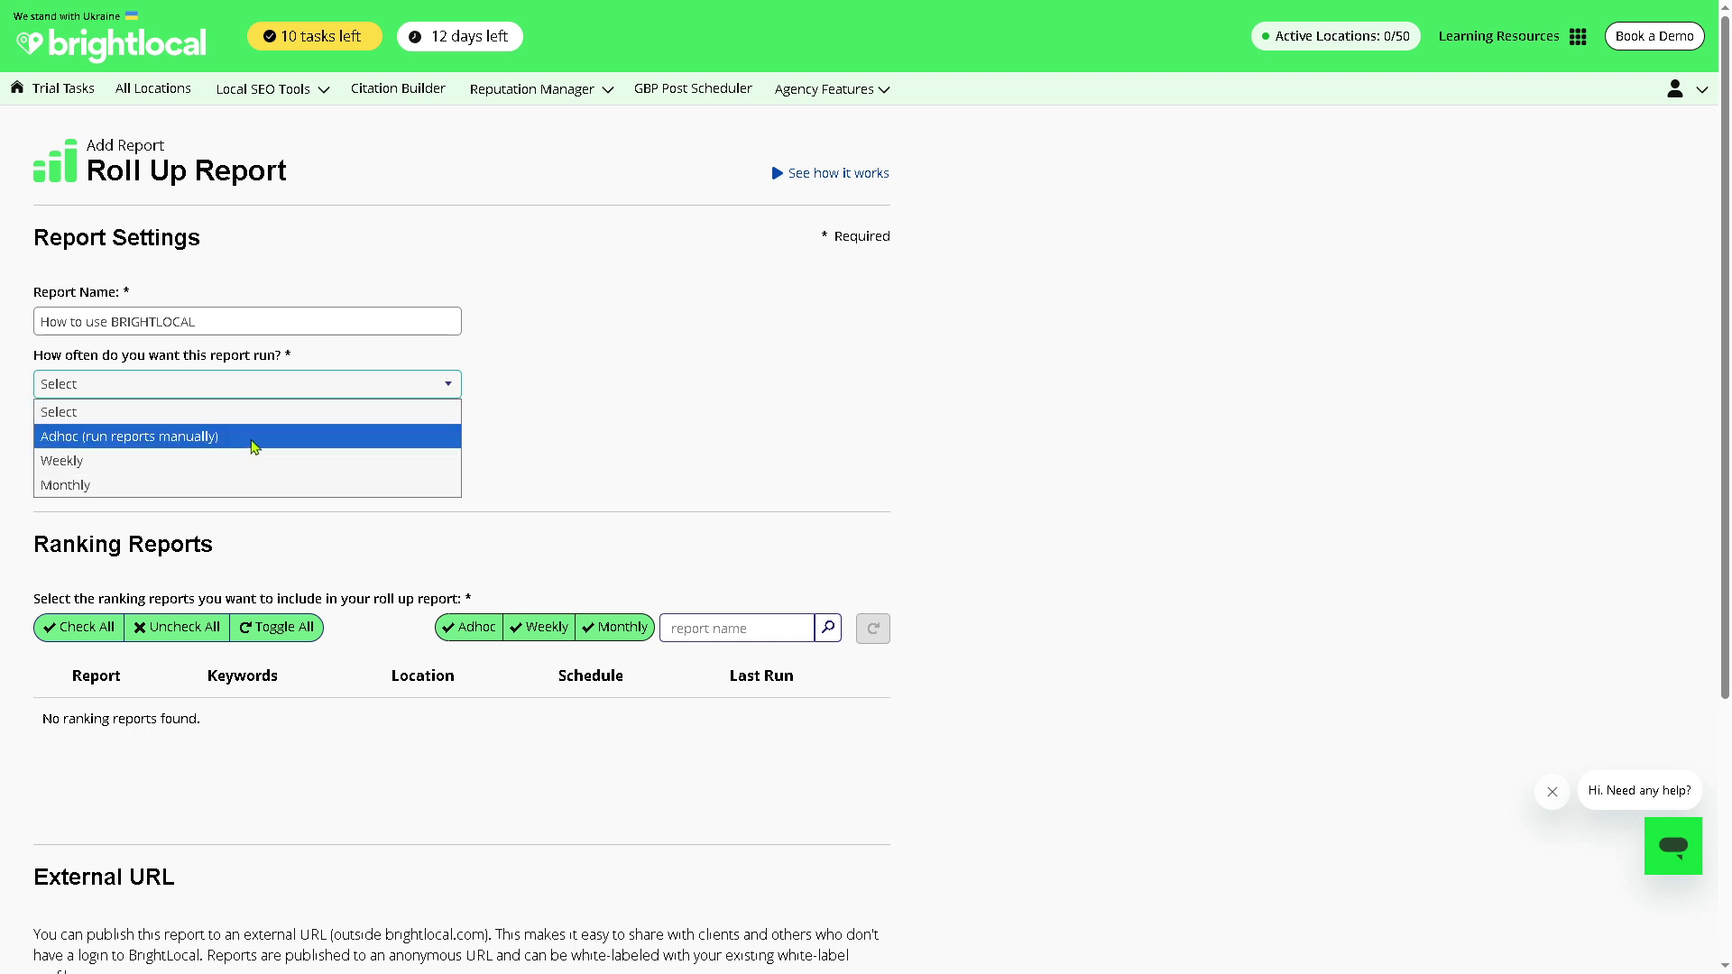
click(208, 462)
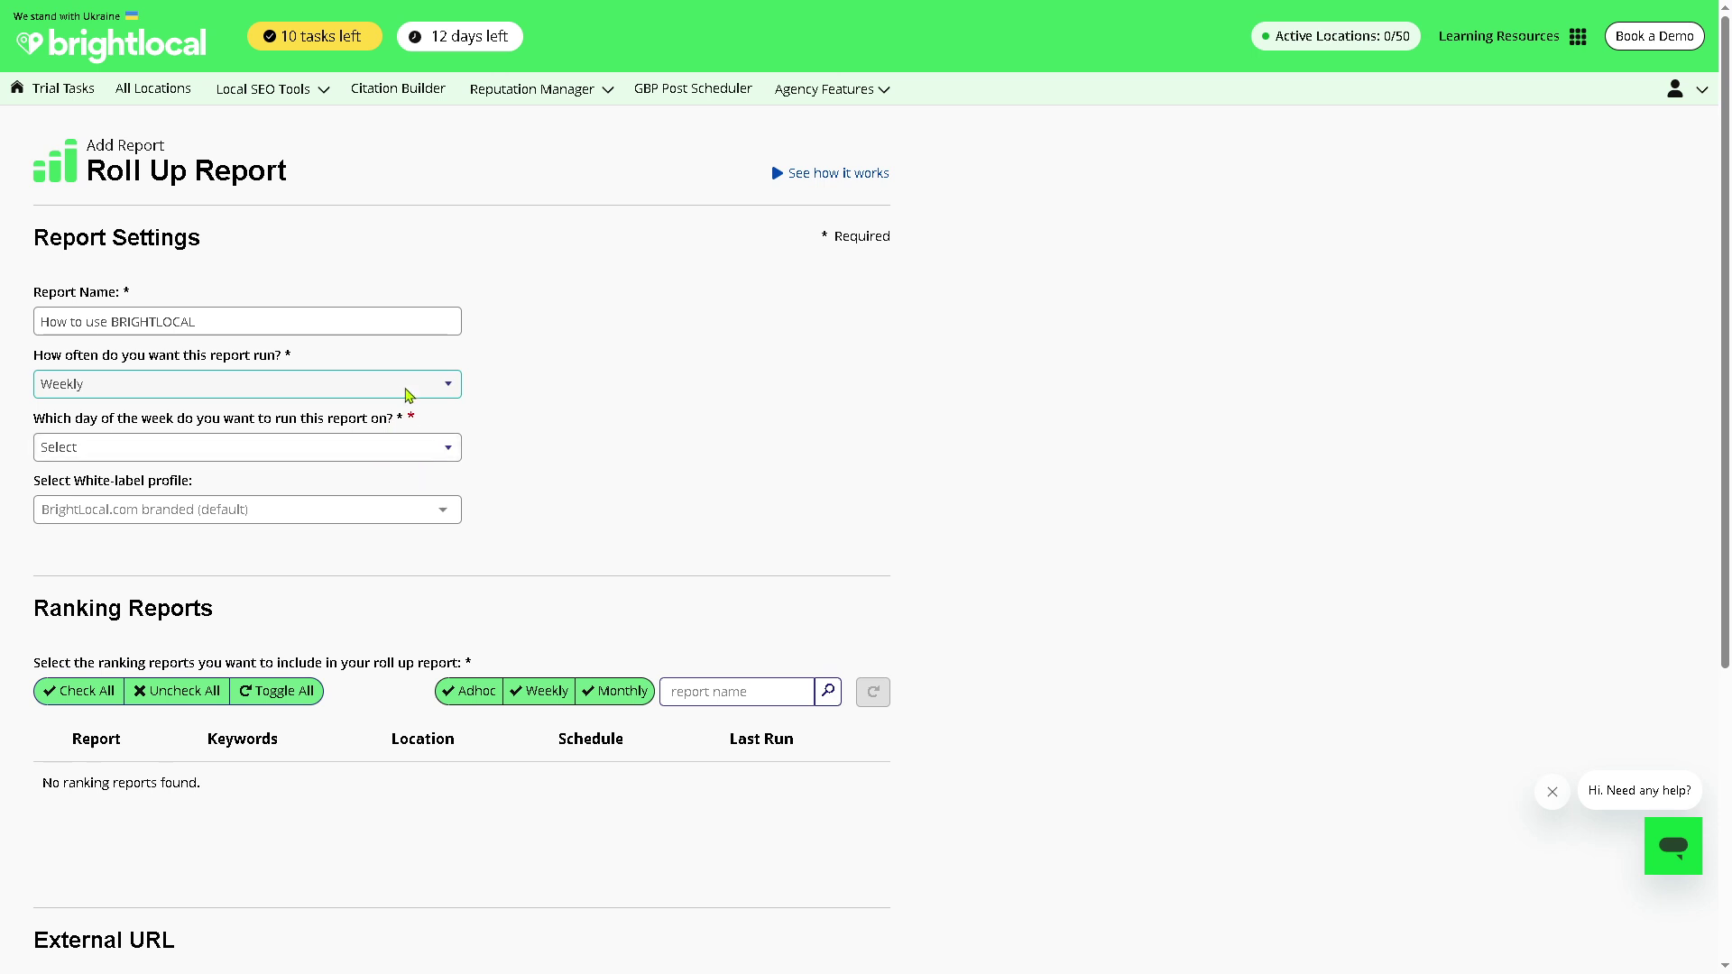
click(387, 449)
click(215, 499)
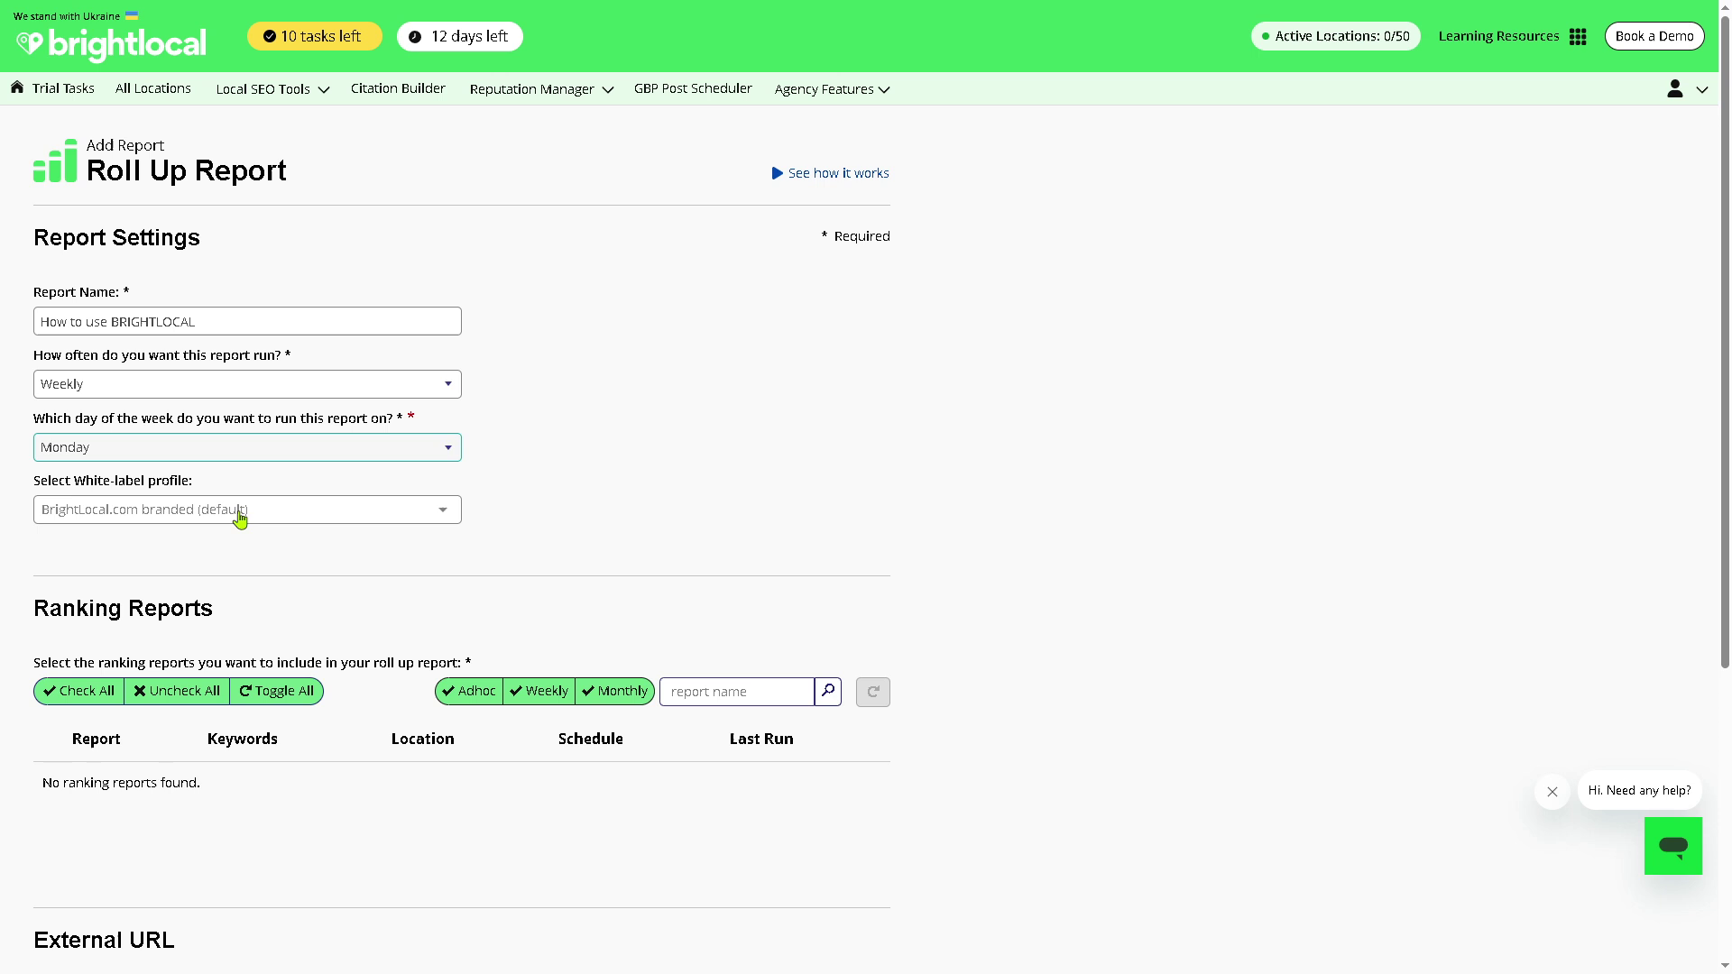
click(316, 453)
click(182, 577)
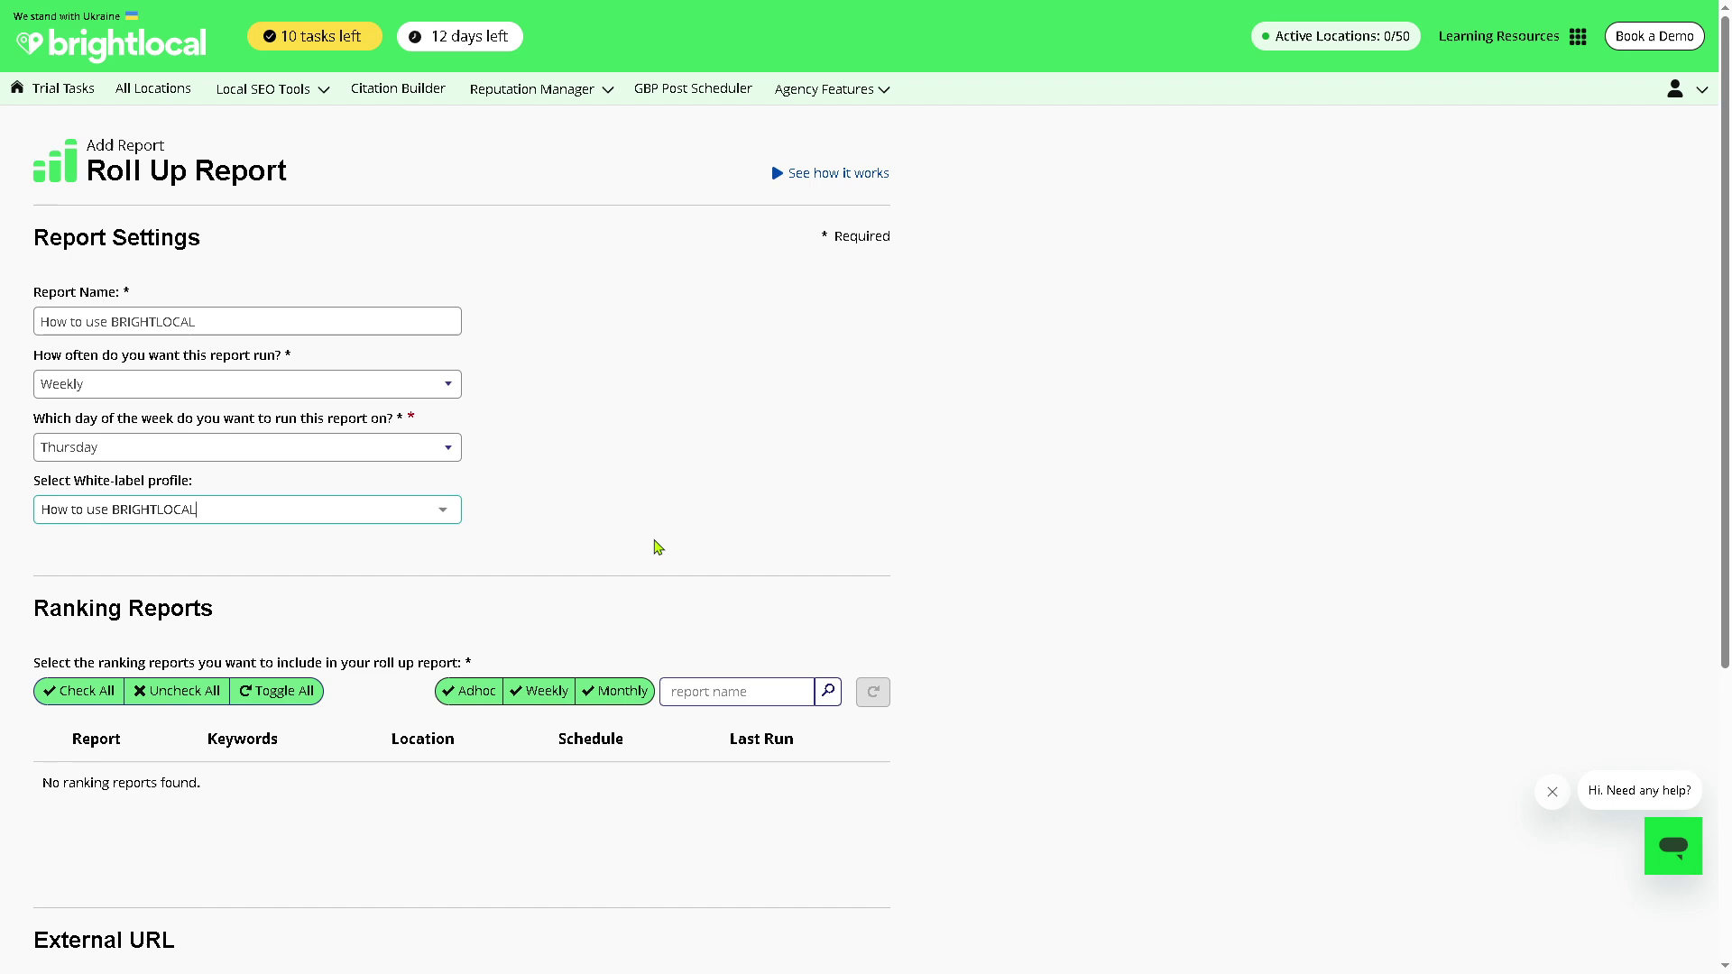
click(657, 546)
scroll(1174, 665, down, 2)
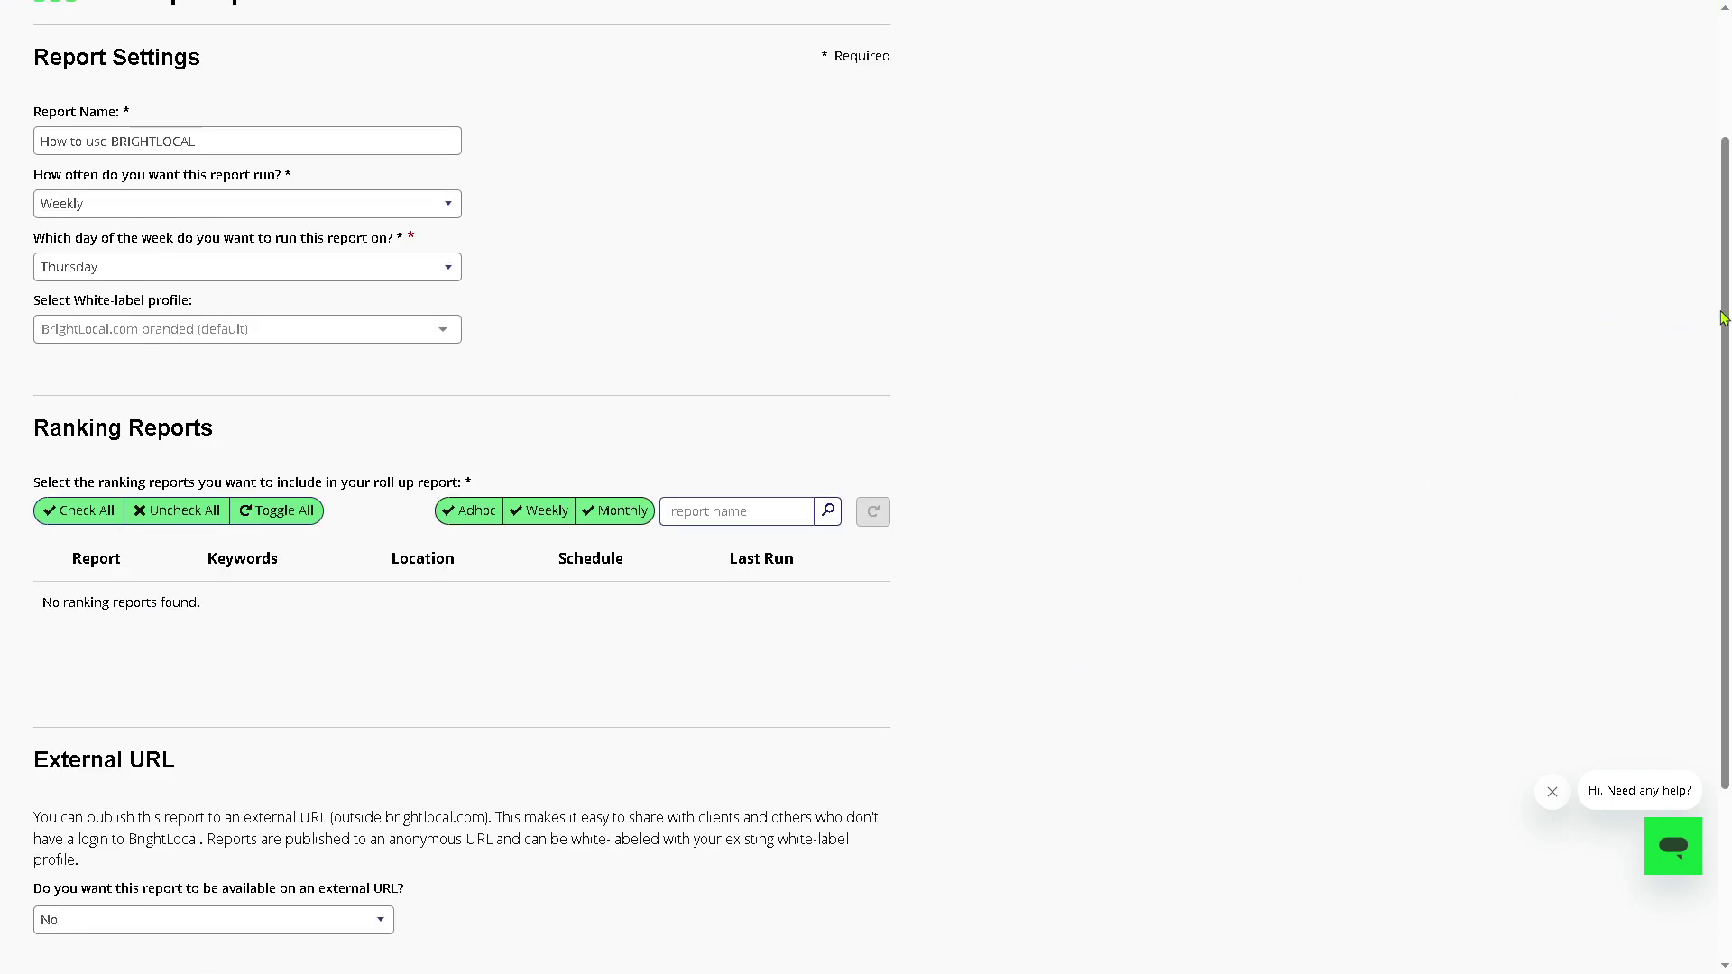
drag(1724, 318, 1232, 200)
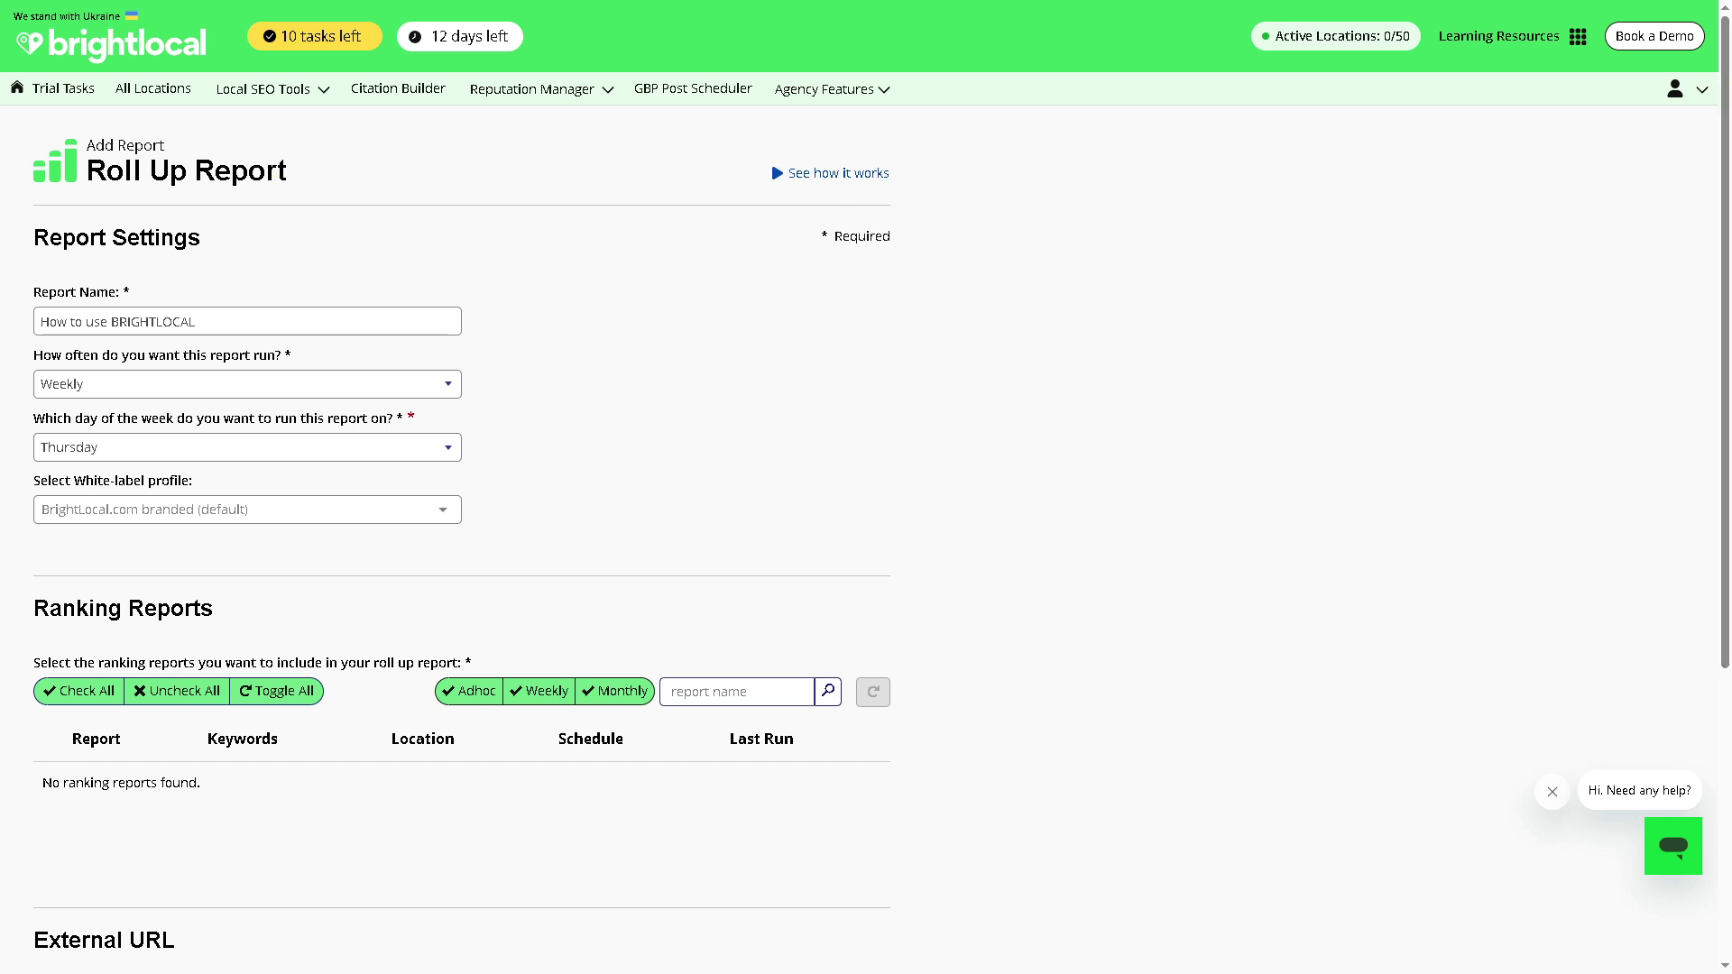
Step: Open the Local Search Grid overview from the Local SEO Tools menu
mouse_move(264, 90)
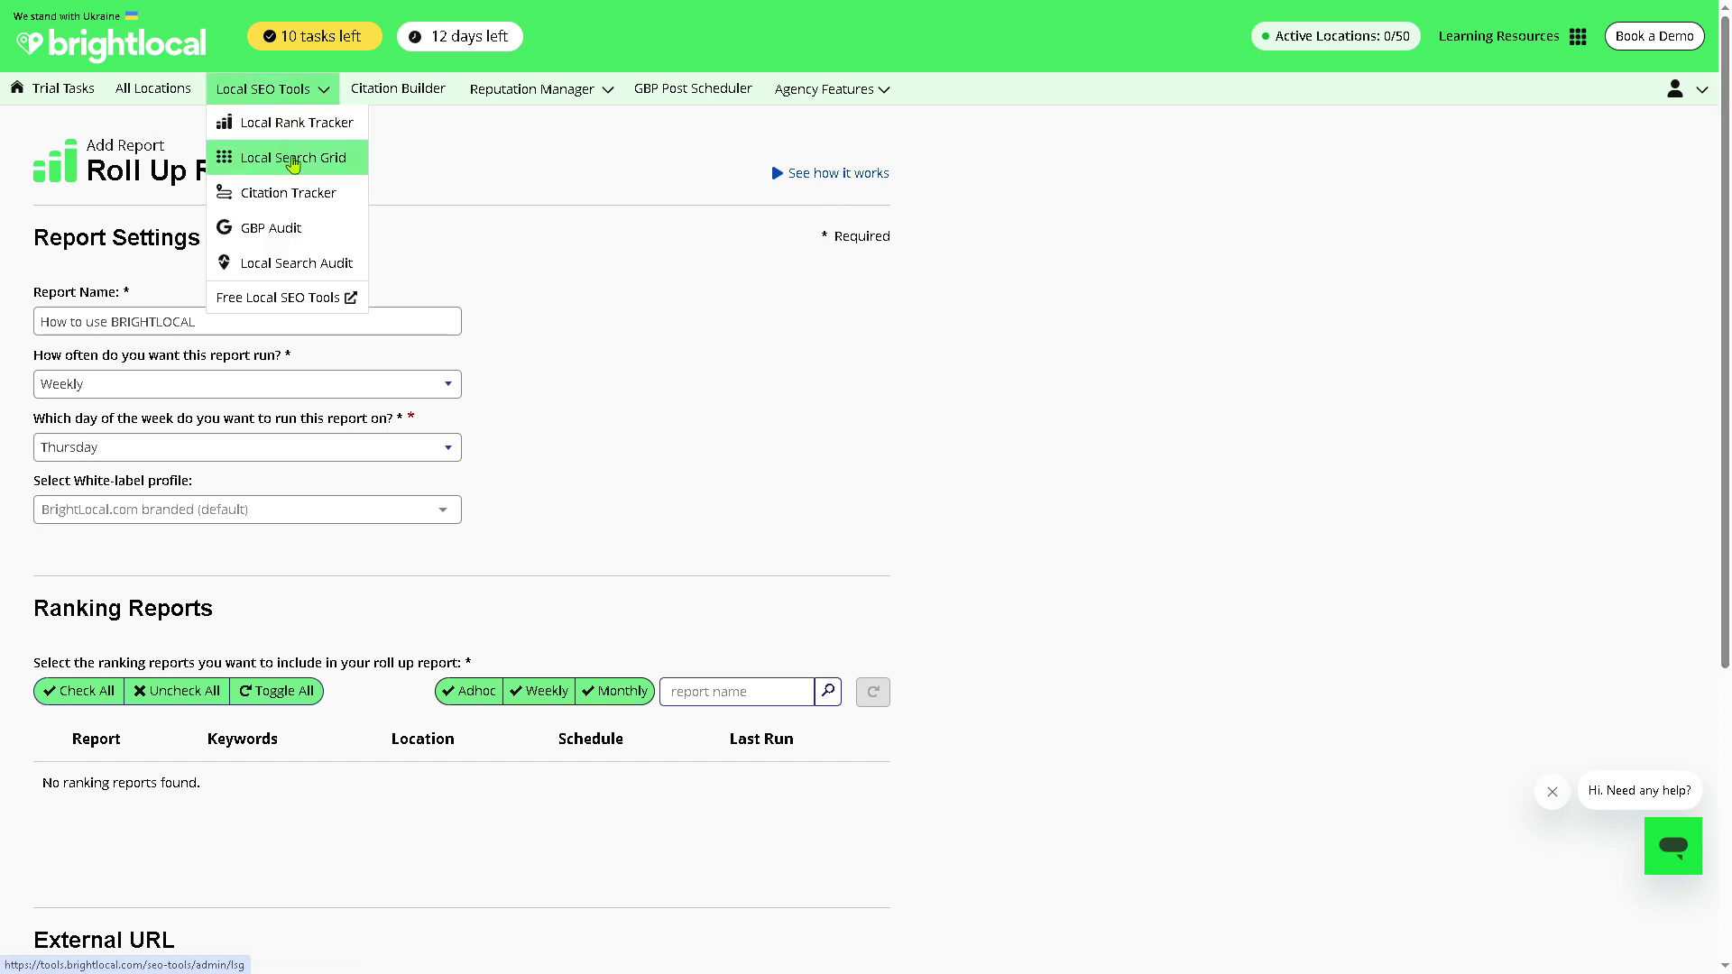
click(293, 158)
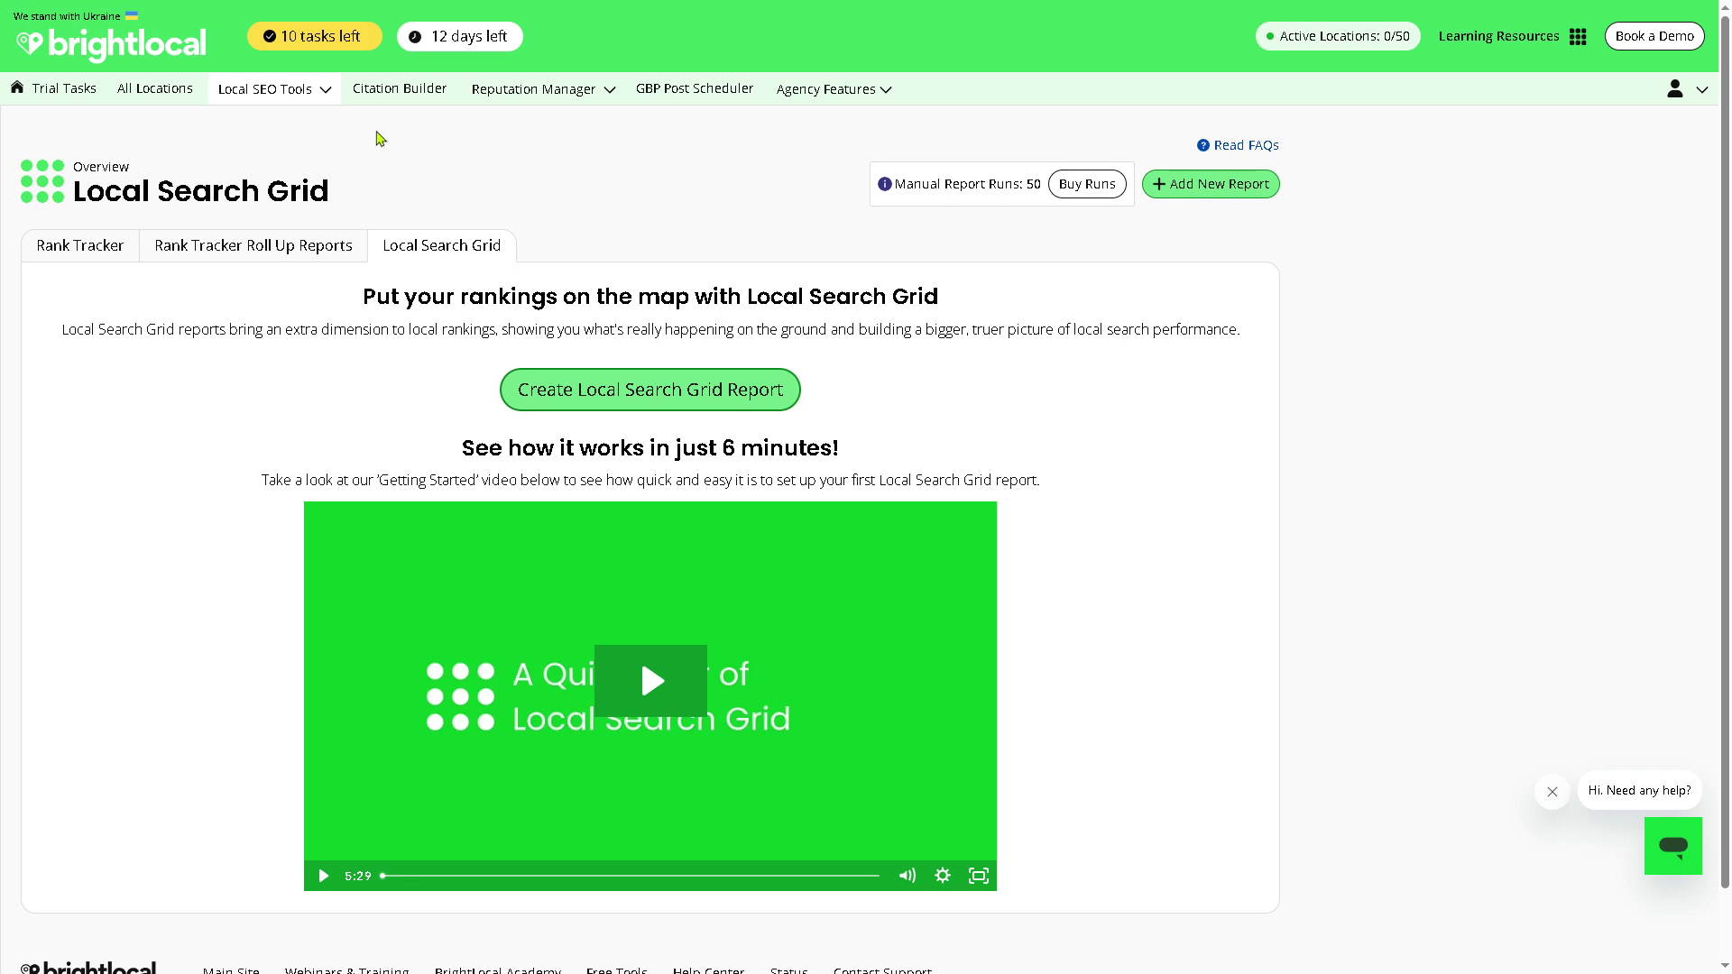
mouse_move(330, 101)
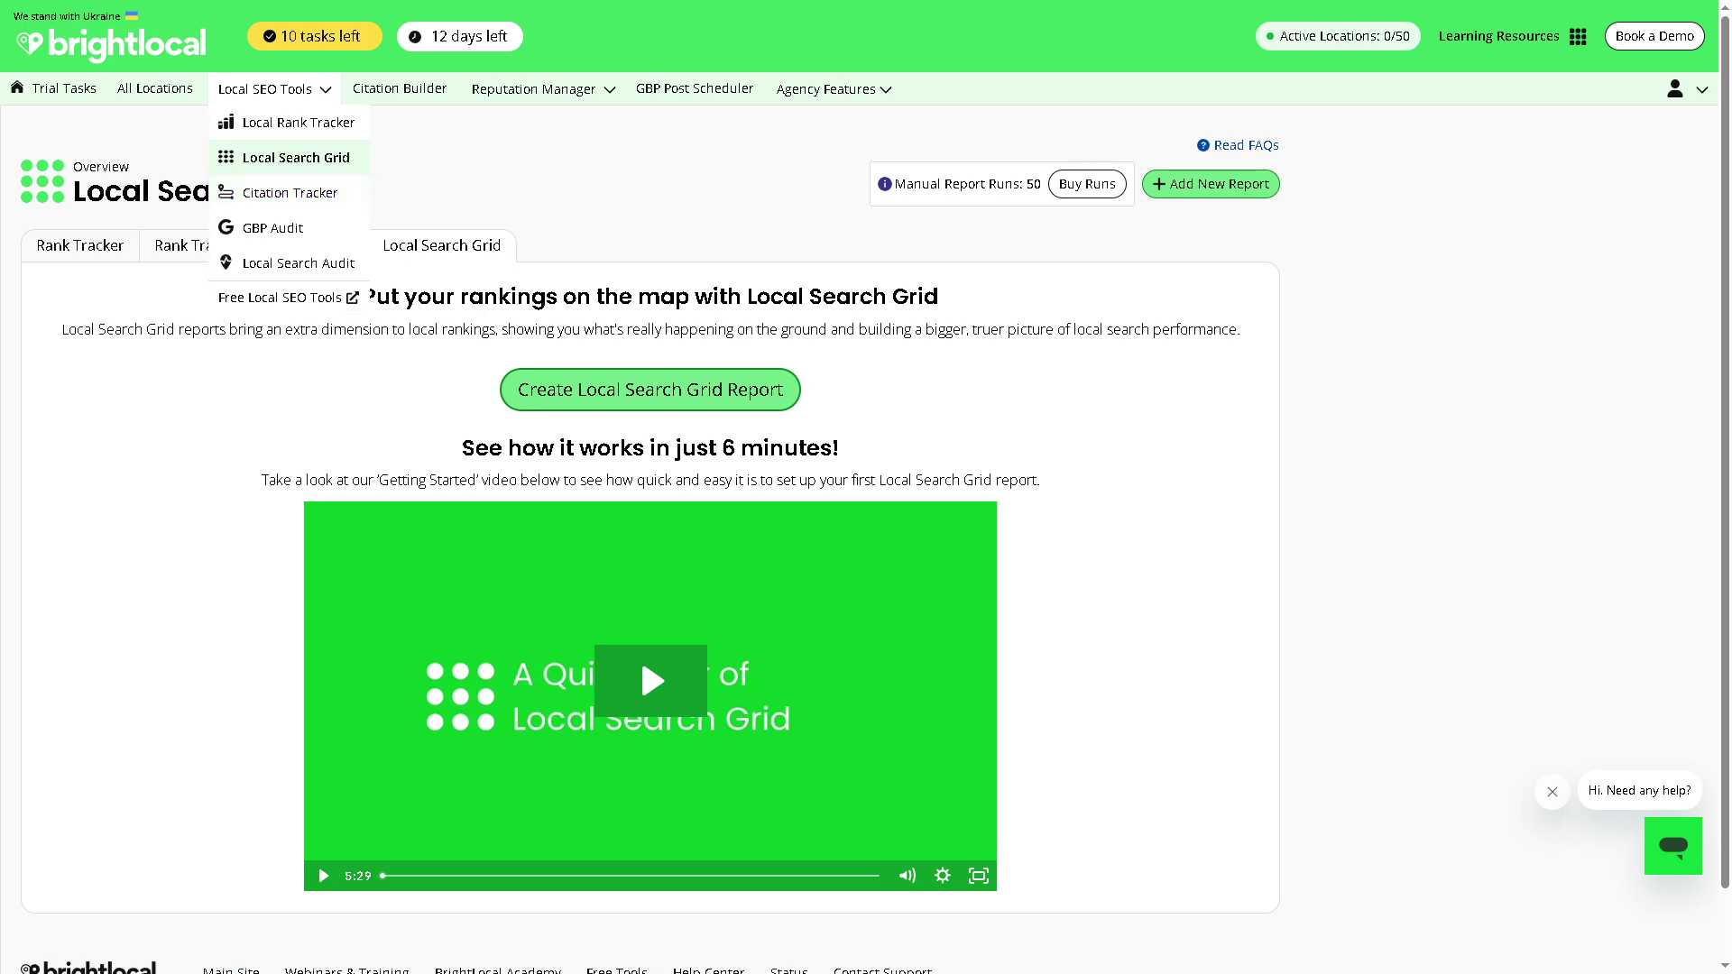
Step: Review the Citation Tracker overview, then move on to the GBP Audit overview
click(289, 192)
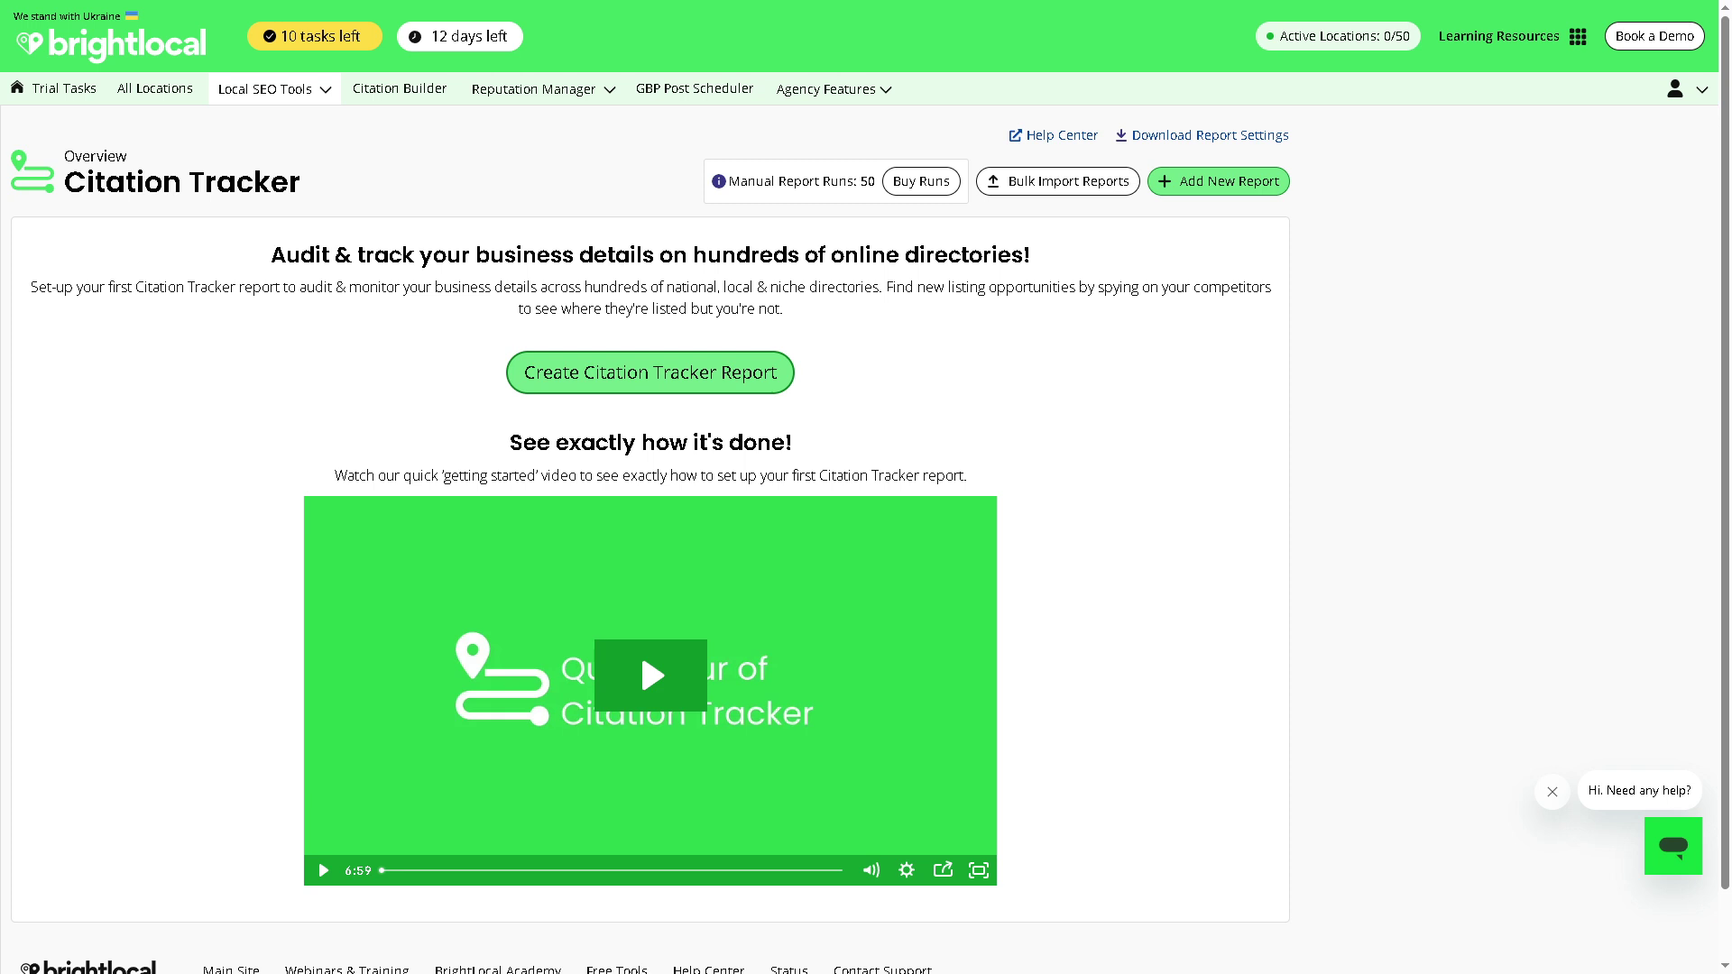
mouse_move(270, 89)
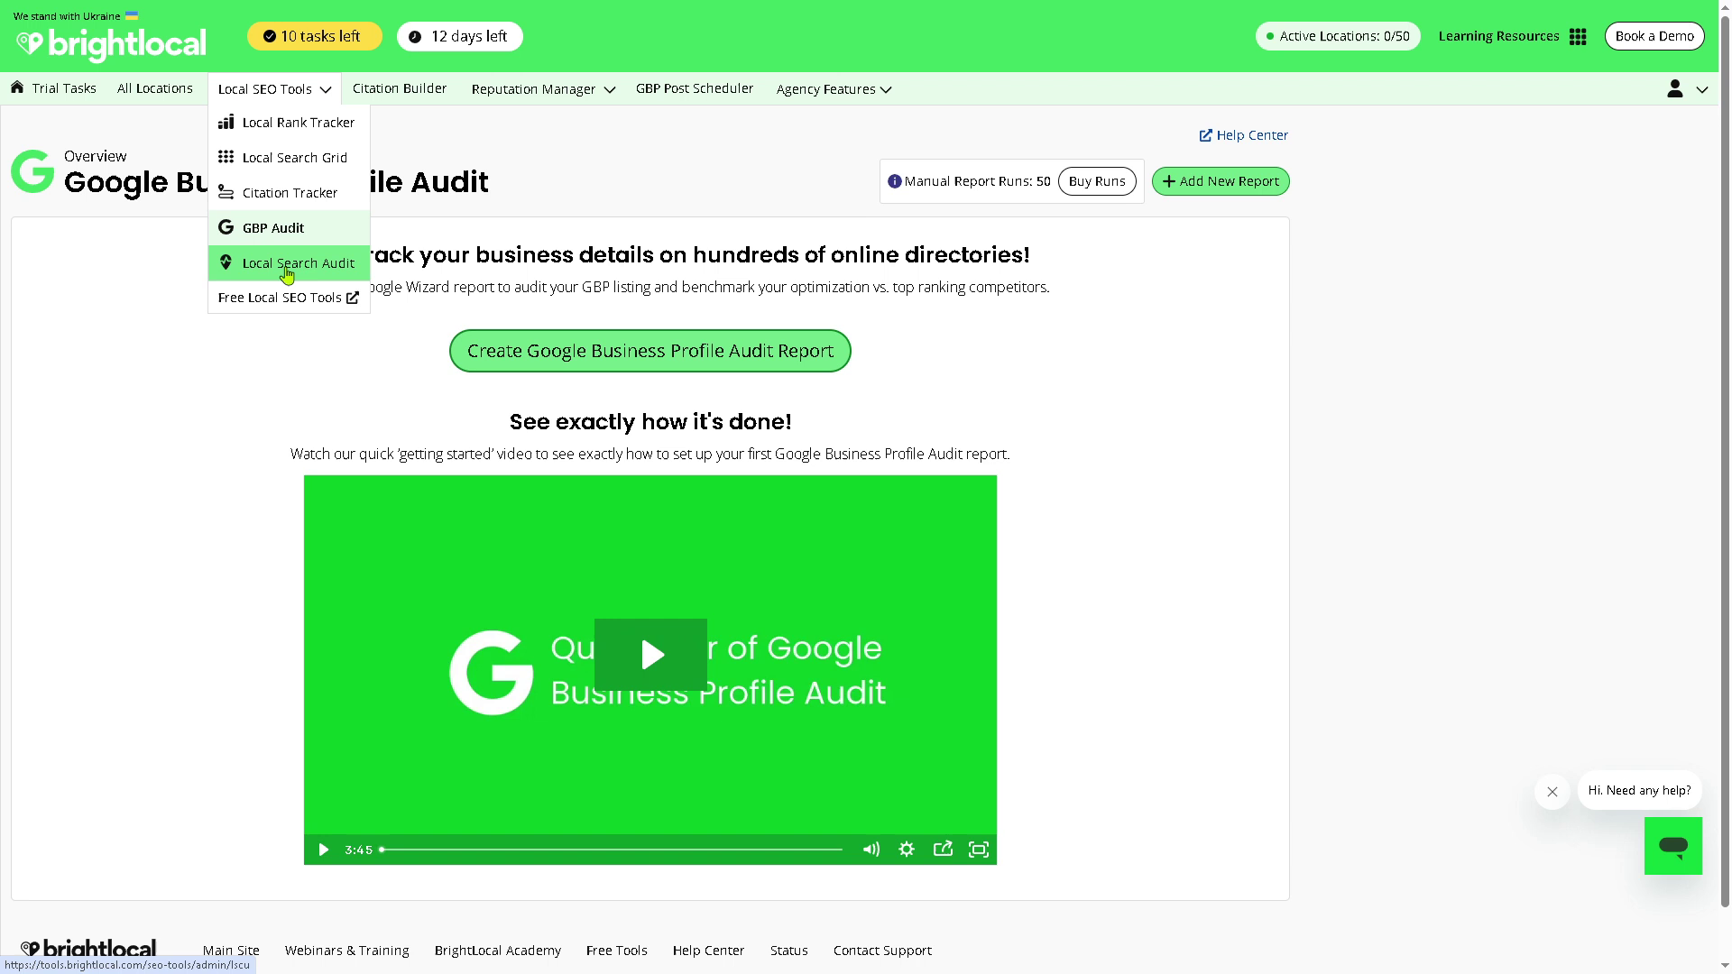
Step: Open Local Search Audit, play its intro video, then go to Free Local SEO Tools
click(286, 272)
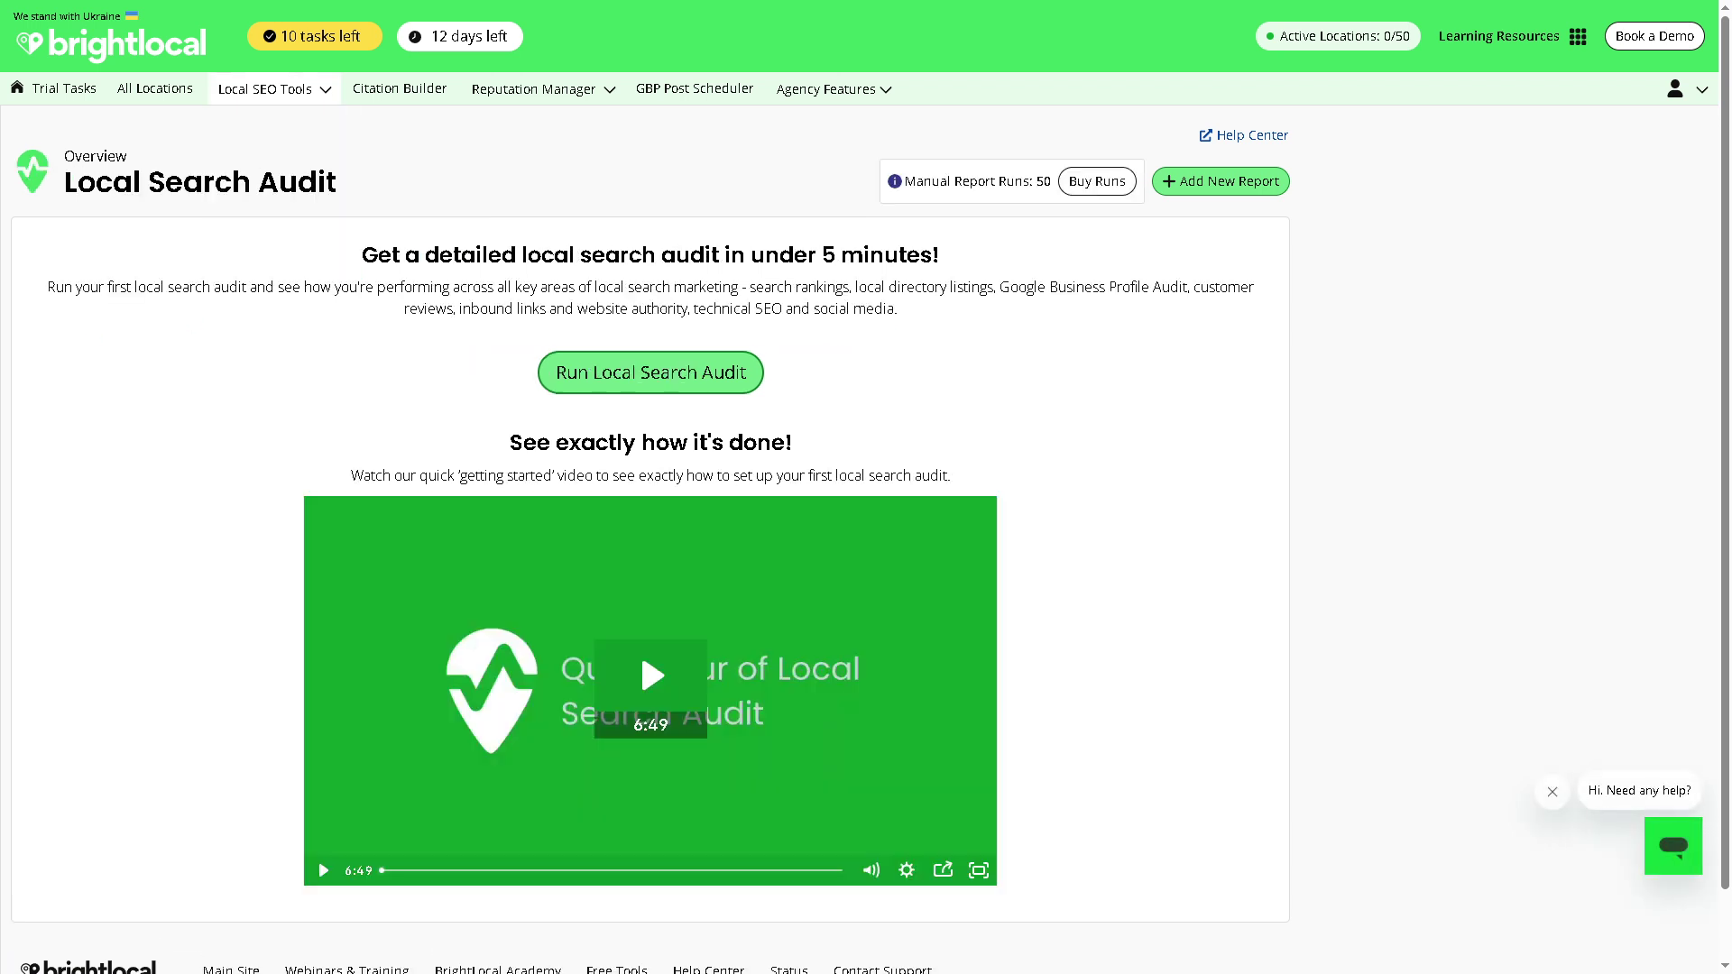
click(666, 683)
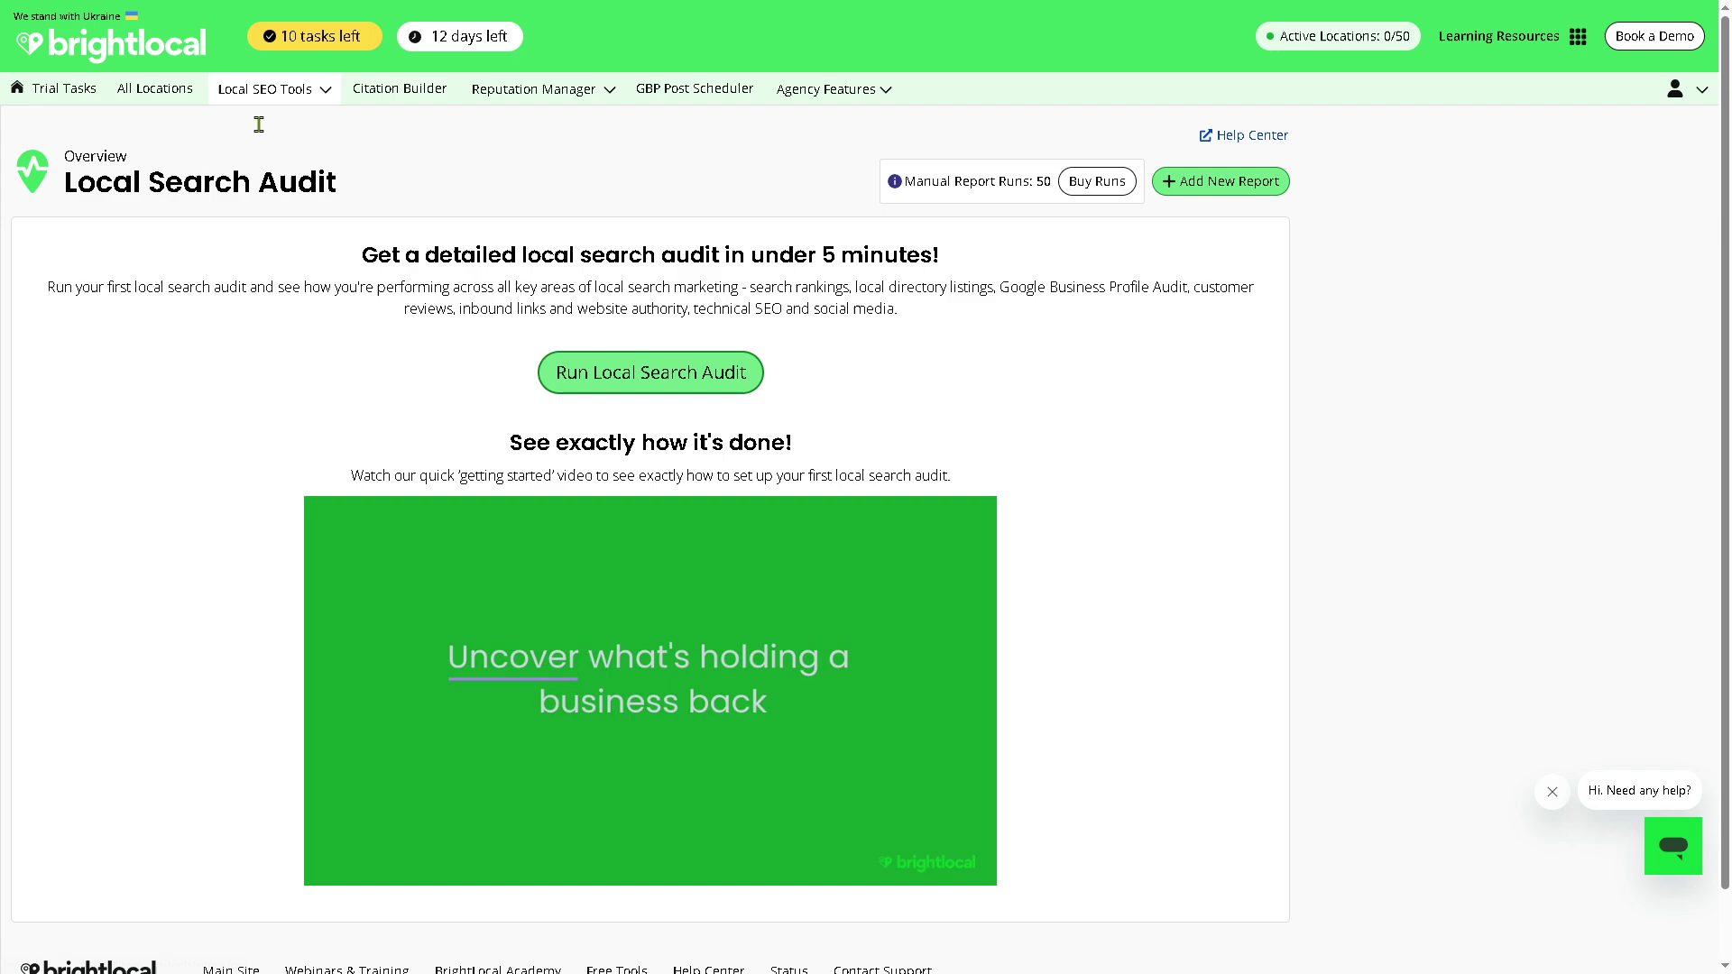
mouse_move(267, 93)
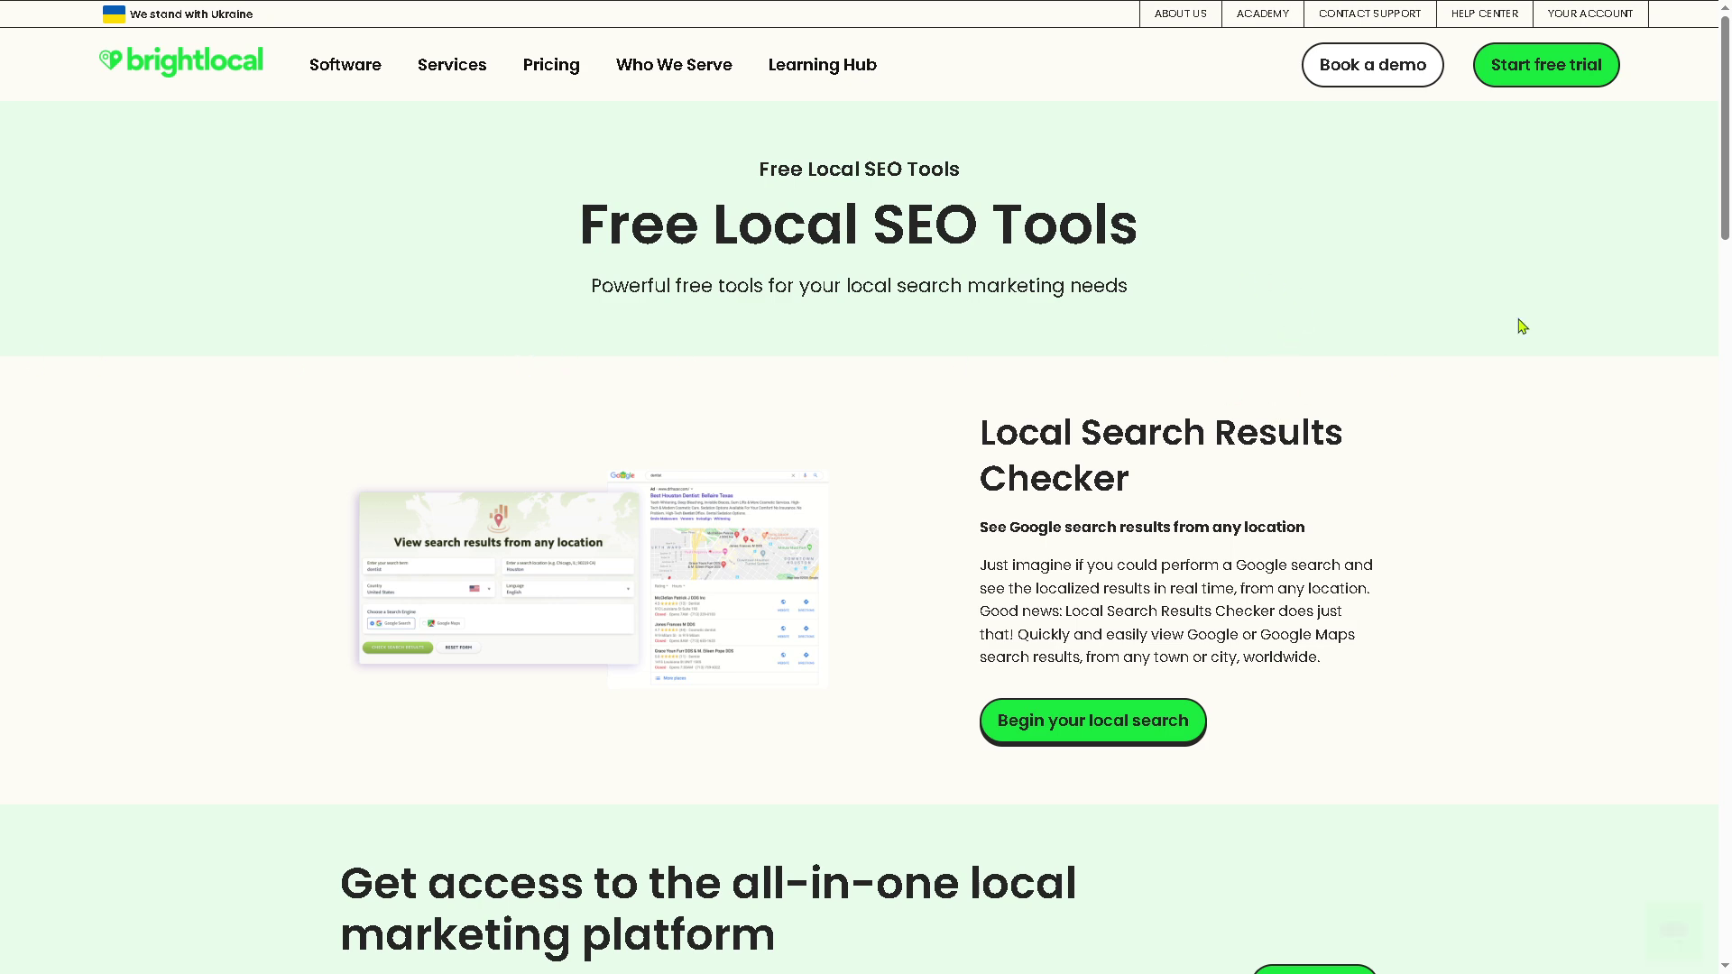
Step: Scroll down Free Local SEO Tools and open the Google Review Link & Place ID Generator
drag(1721, 149, 1723, 448)
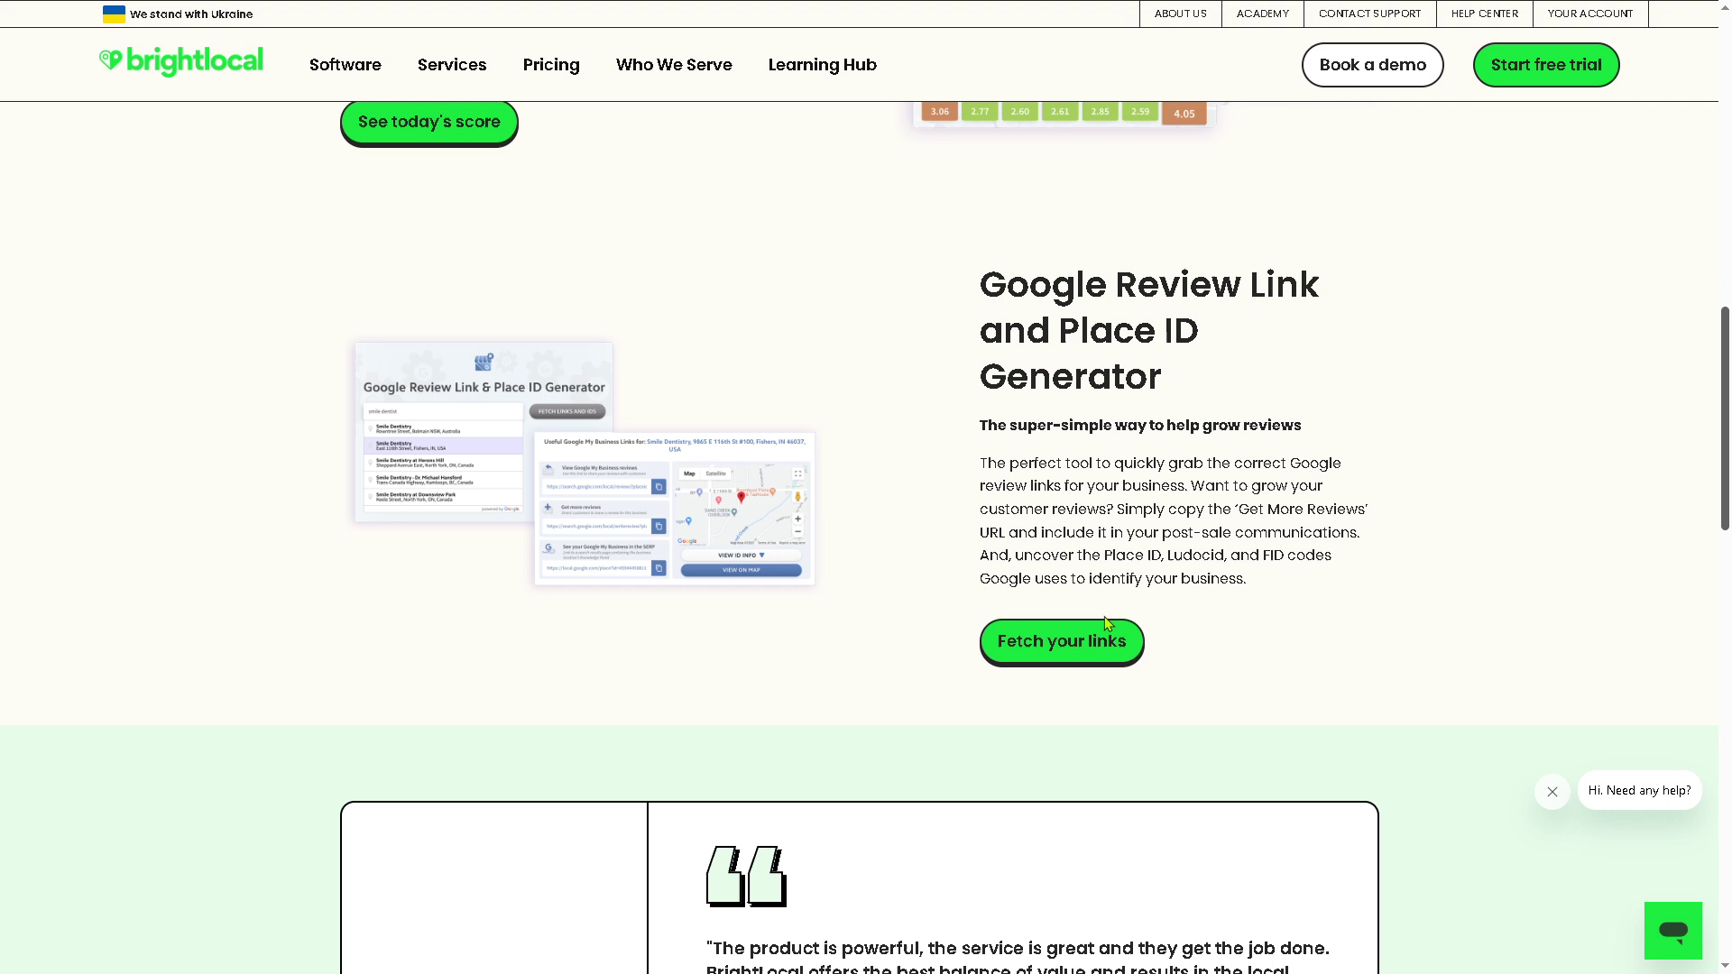
click(653, 406)
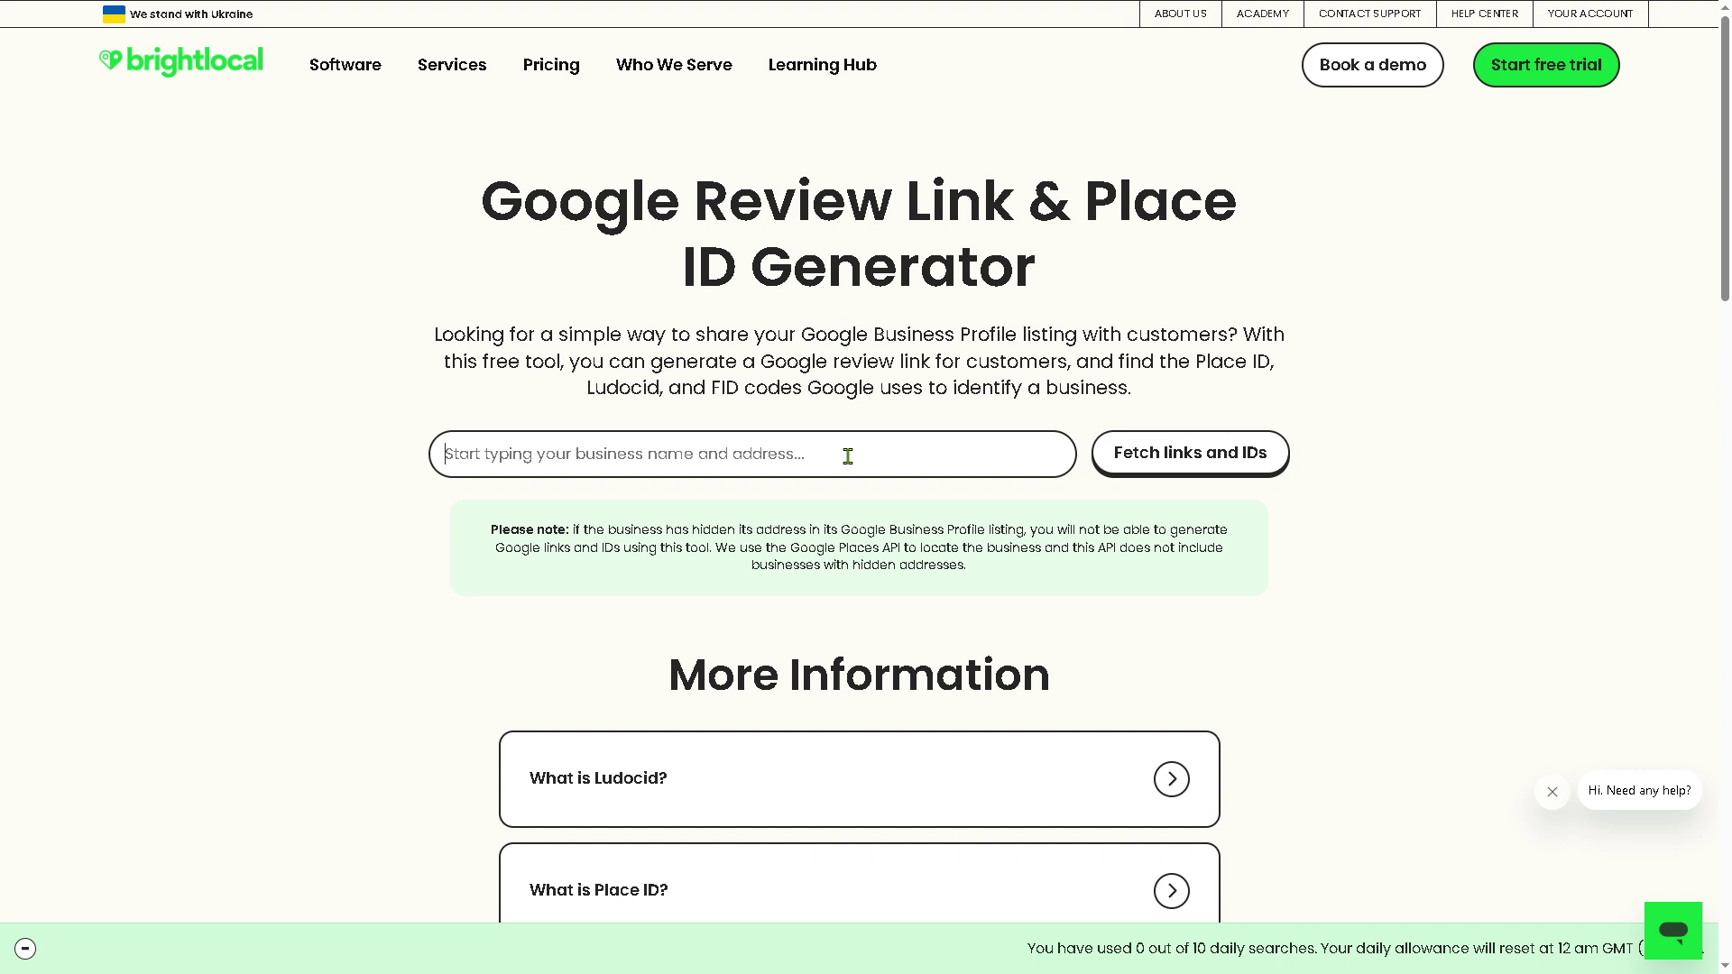
Step: Fetch review links and IDs for Macy's on West 34th Street, then return to the app tab
click(848, 457)
text(Macys)
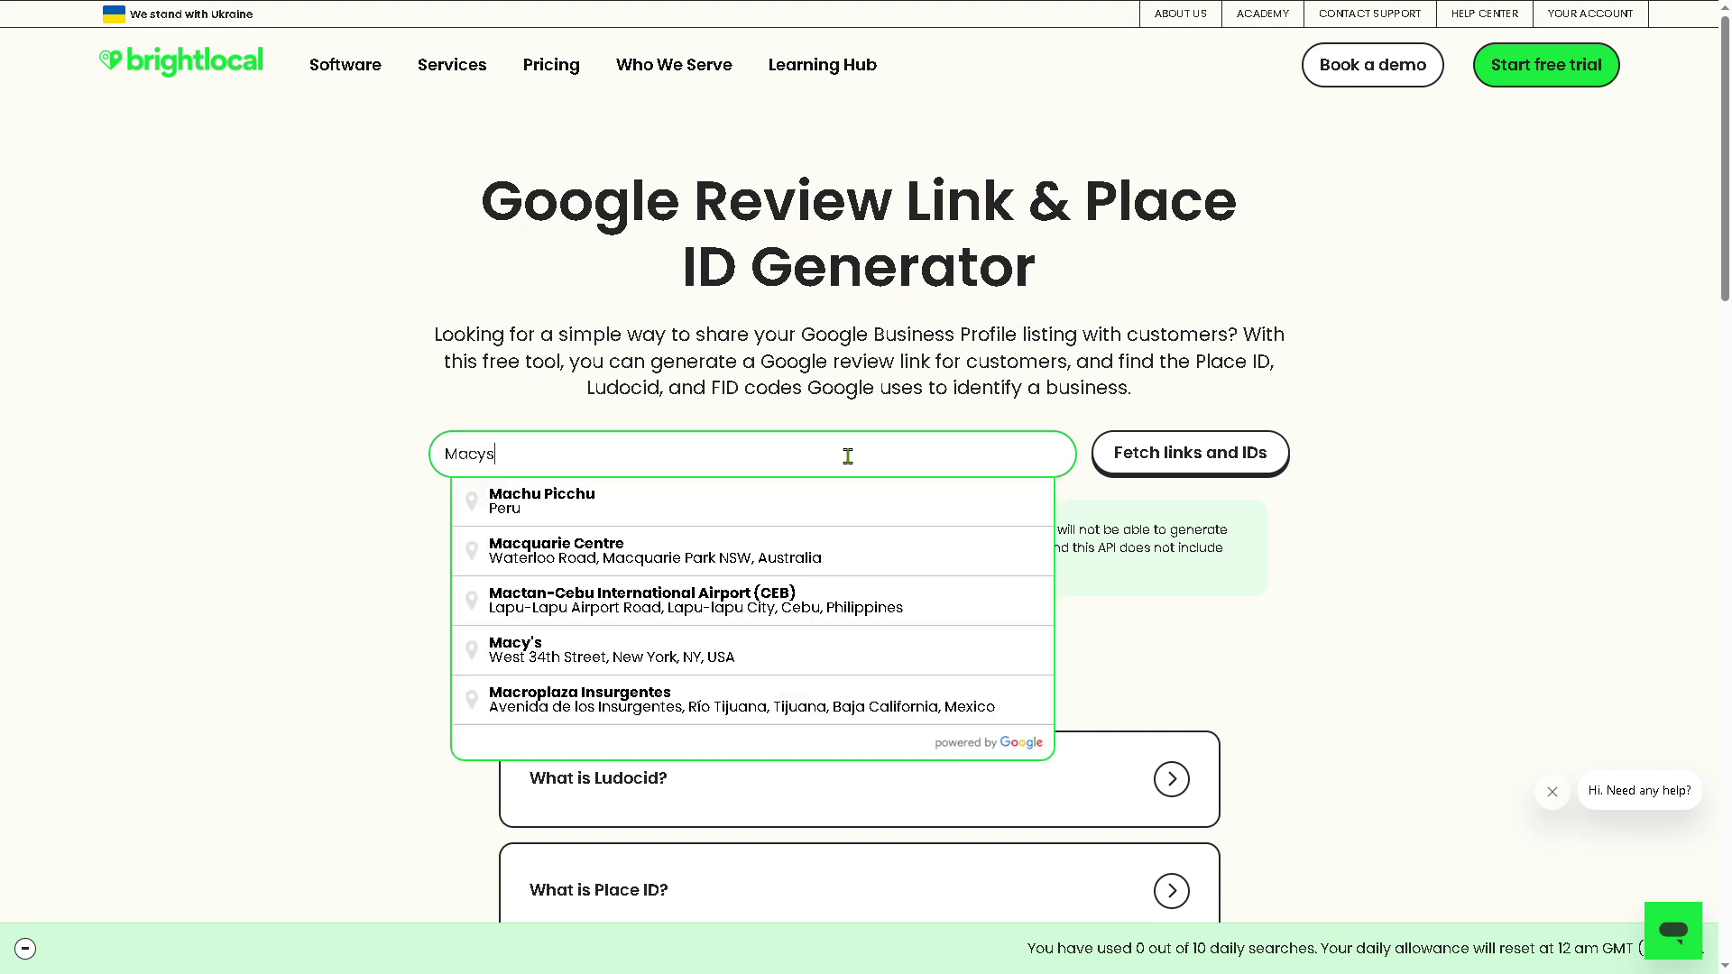
click(793, 511)
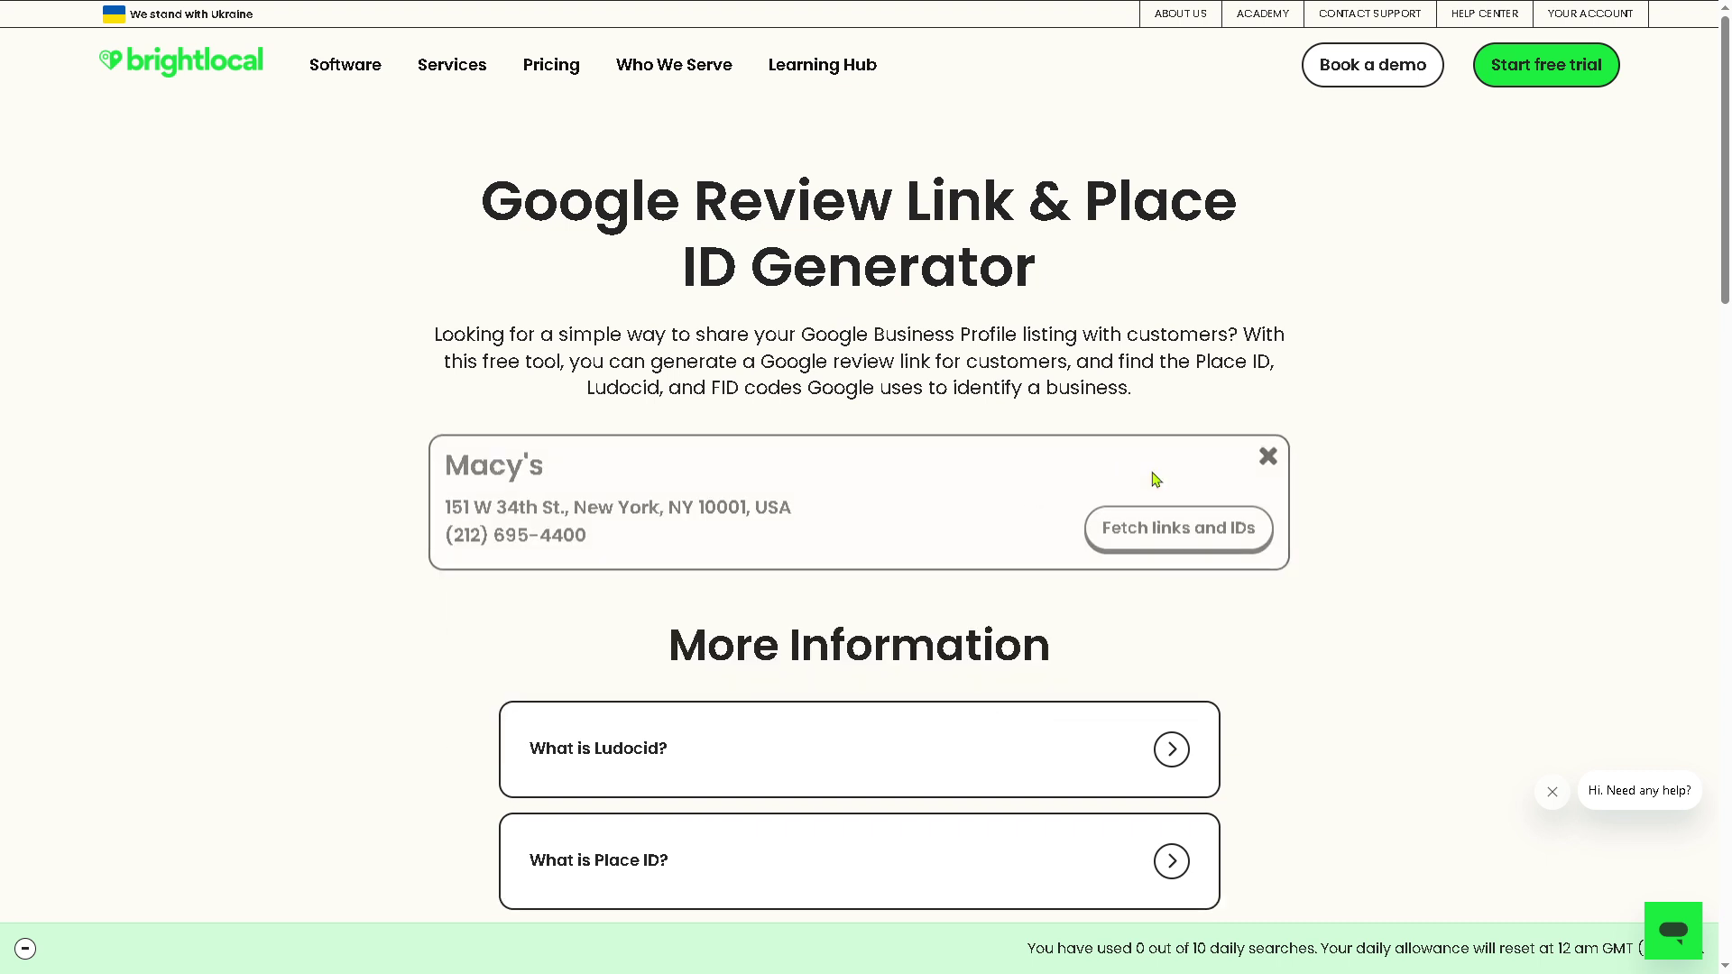
click(1141, 533)
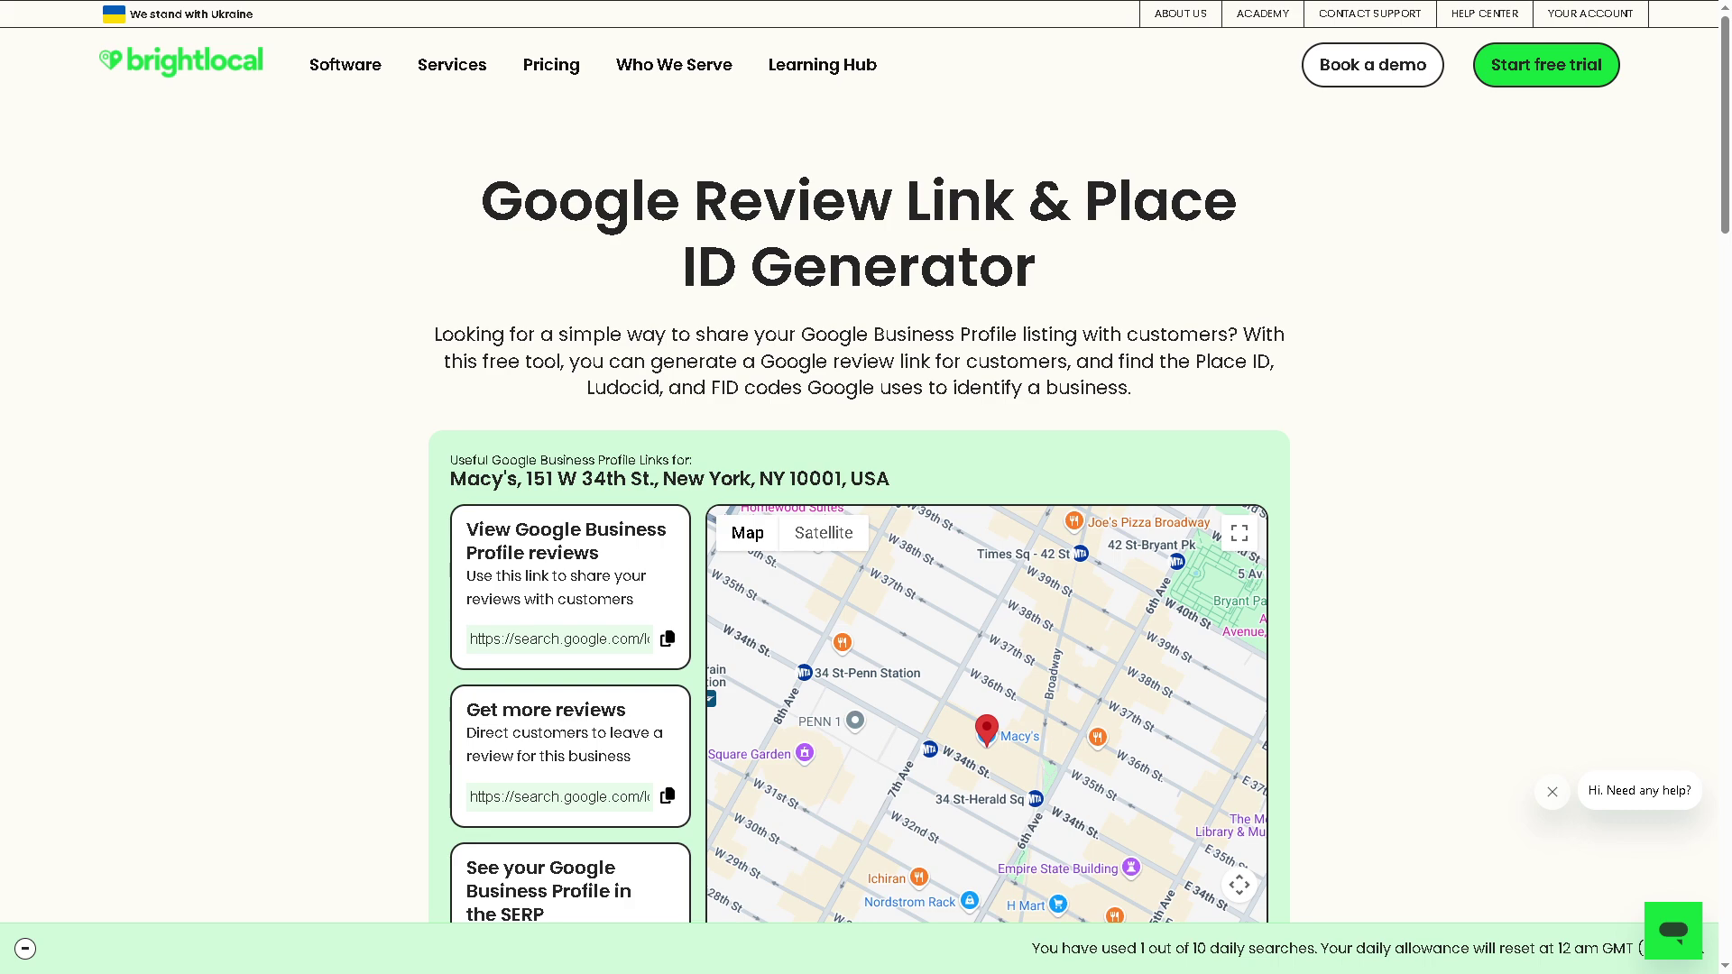
key(ctrl+Tab)
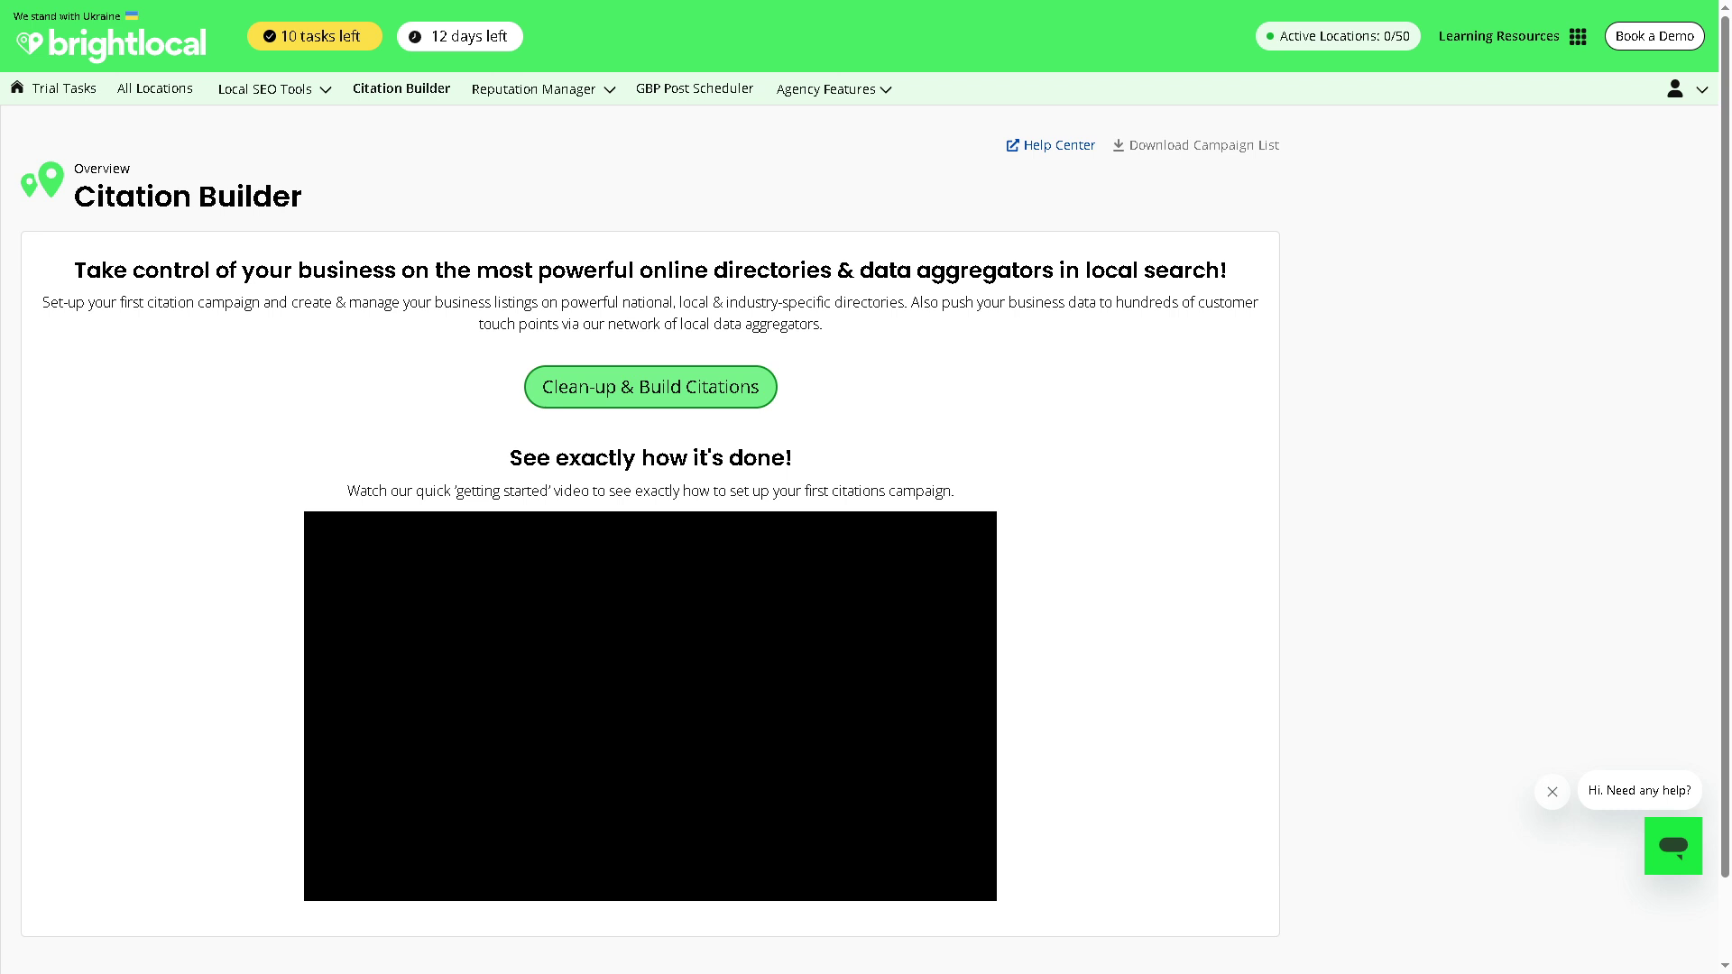
Step: Open the Reputation Manager overview from the top menu
mouse_move(553, 97)
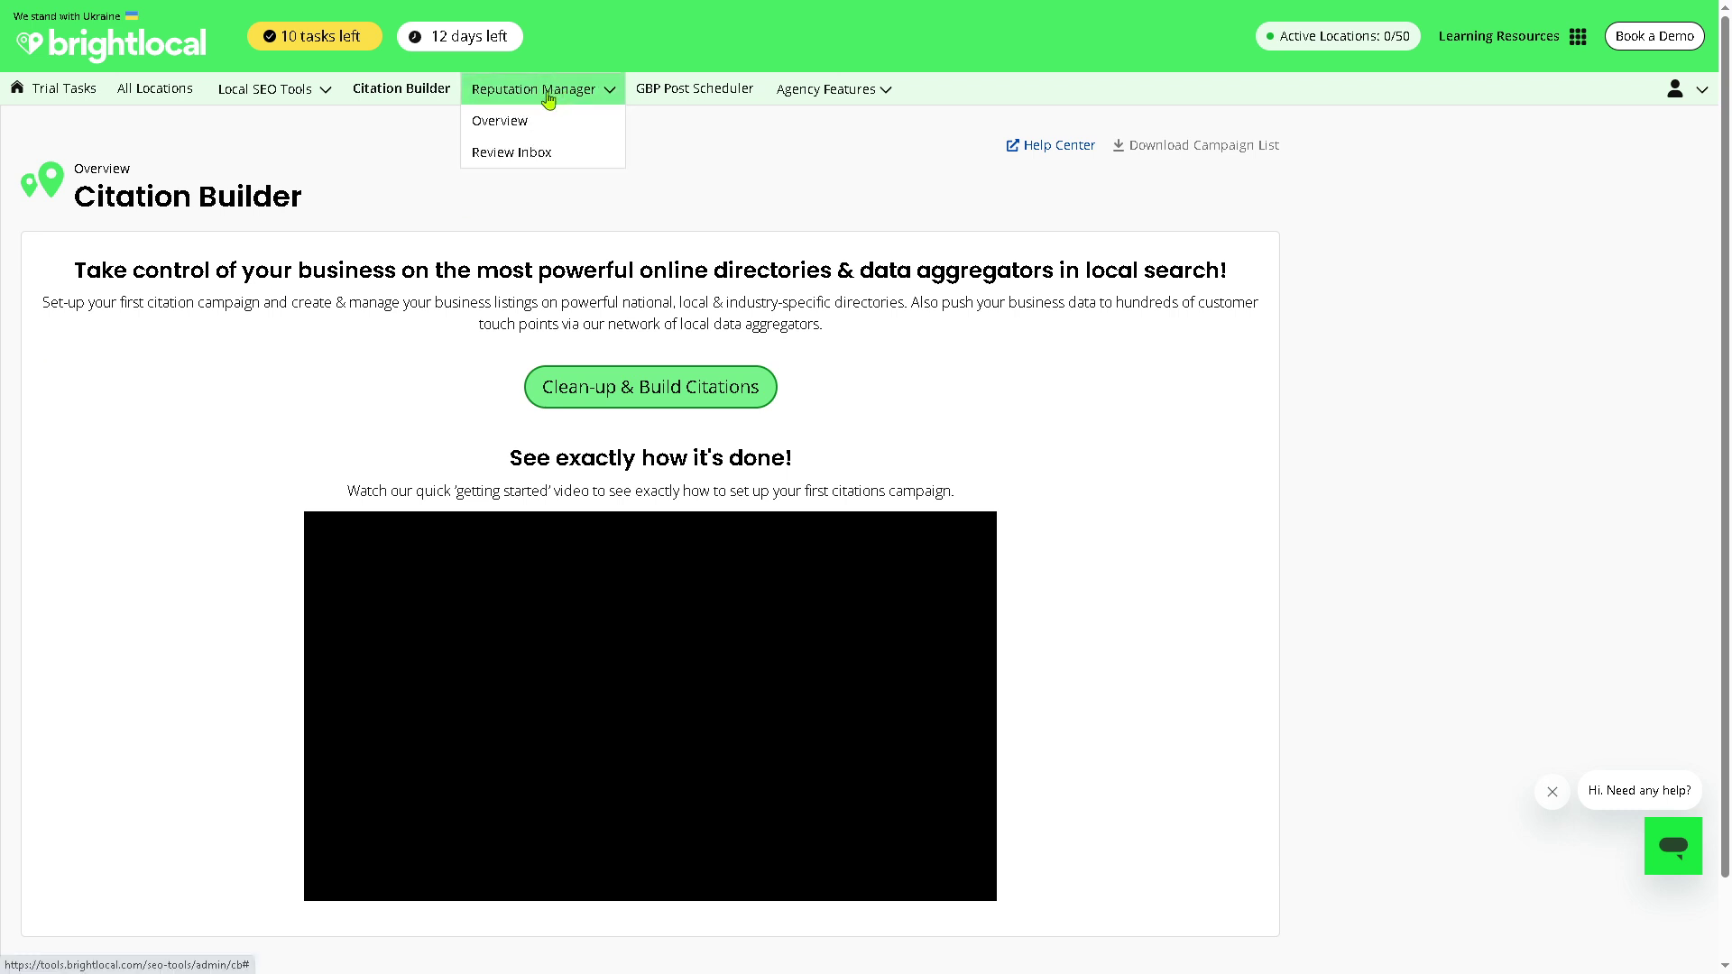
click(499, 121)
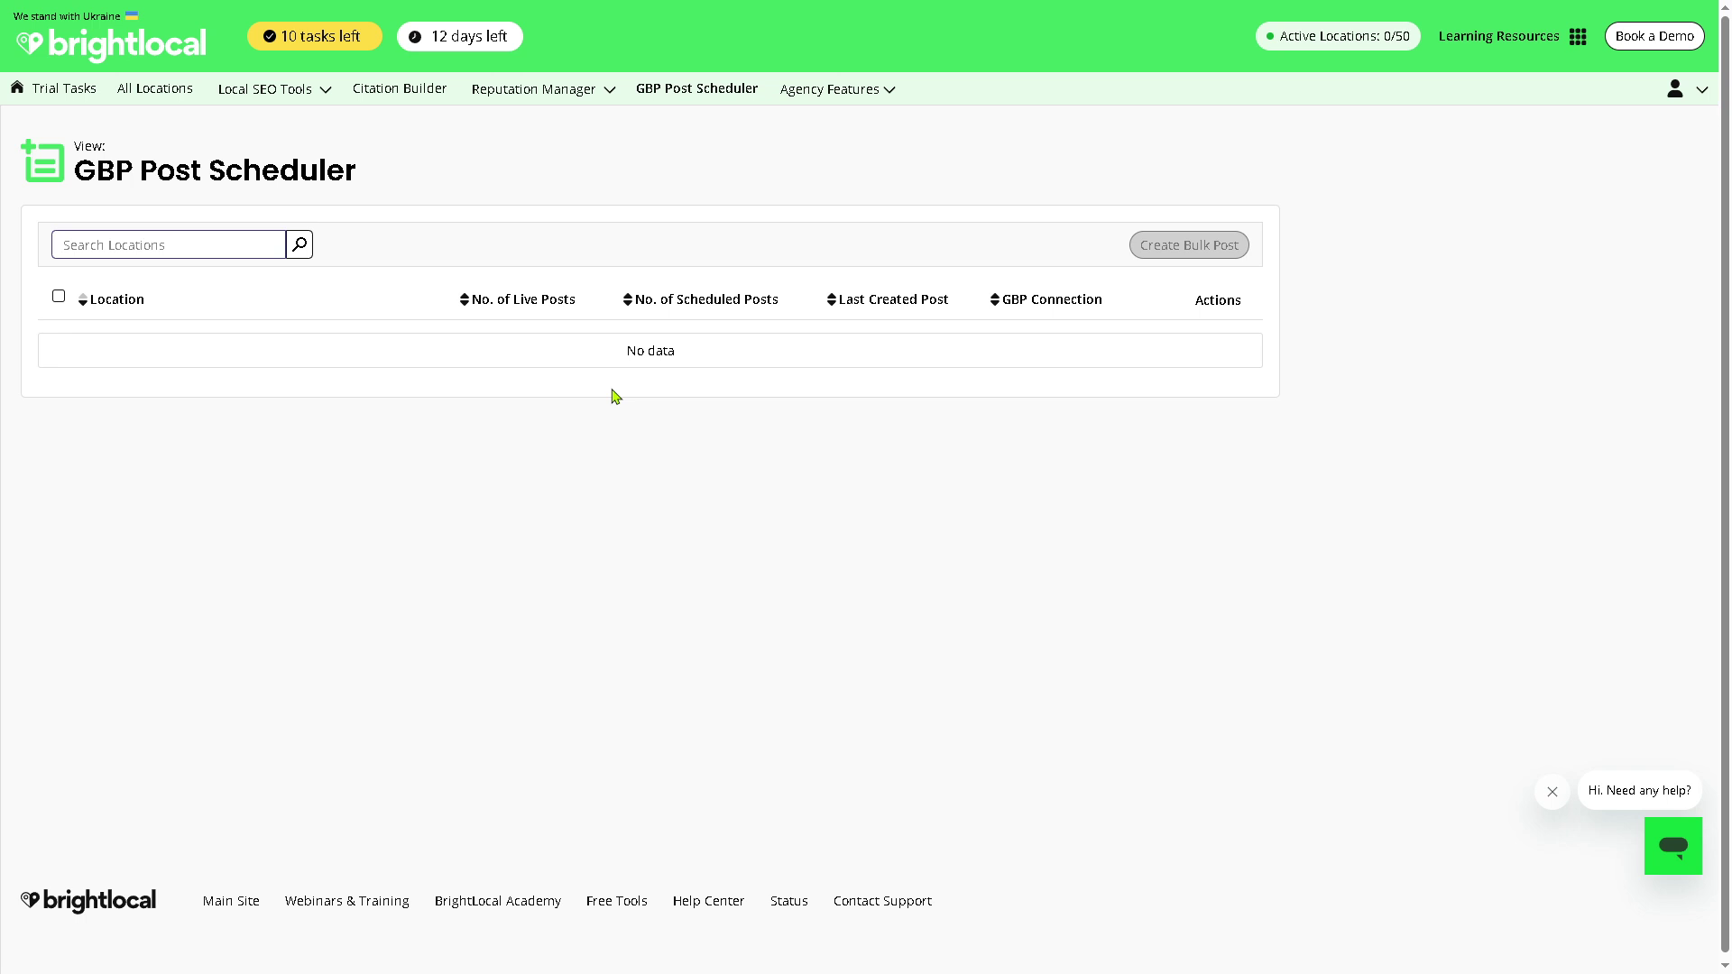
Step: View the Lead Generator page under Agency Features, showing no LeadGen widgets or leads yet
mouse_move(831, 87)
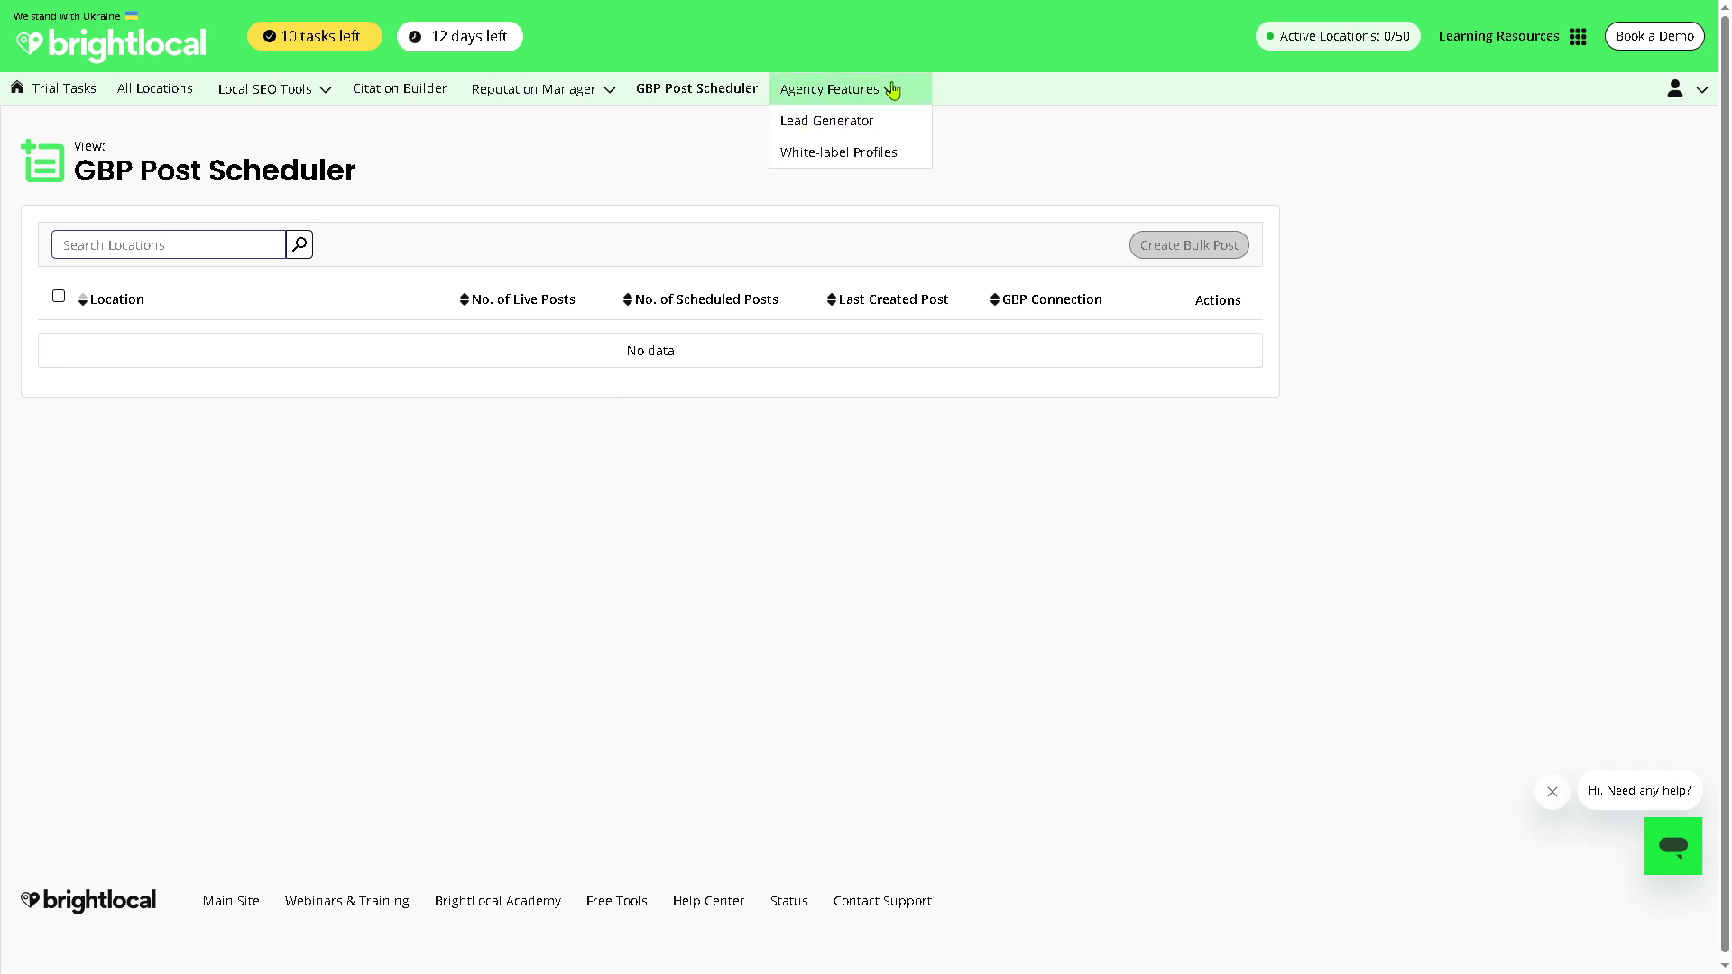
click(839, 120)
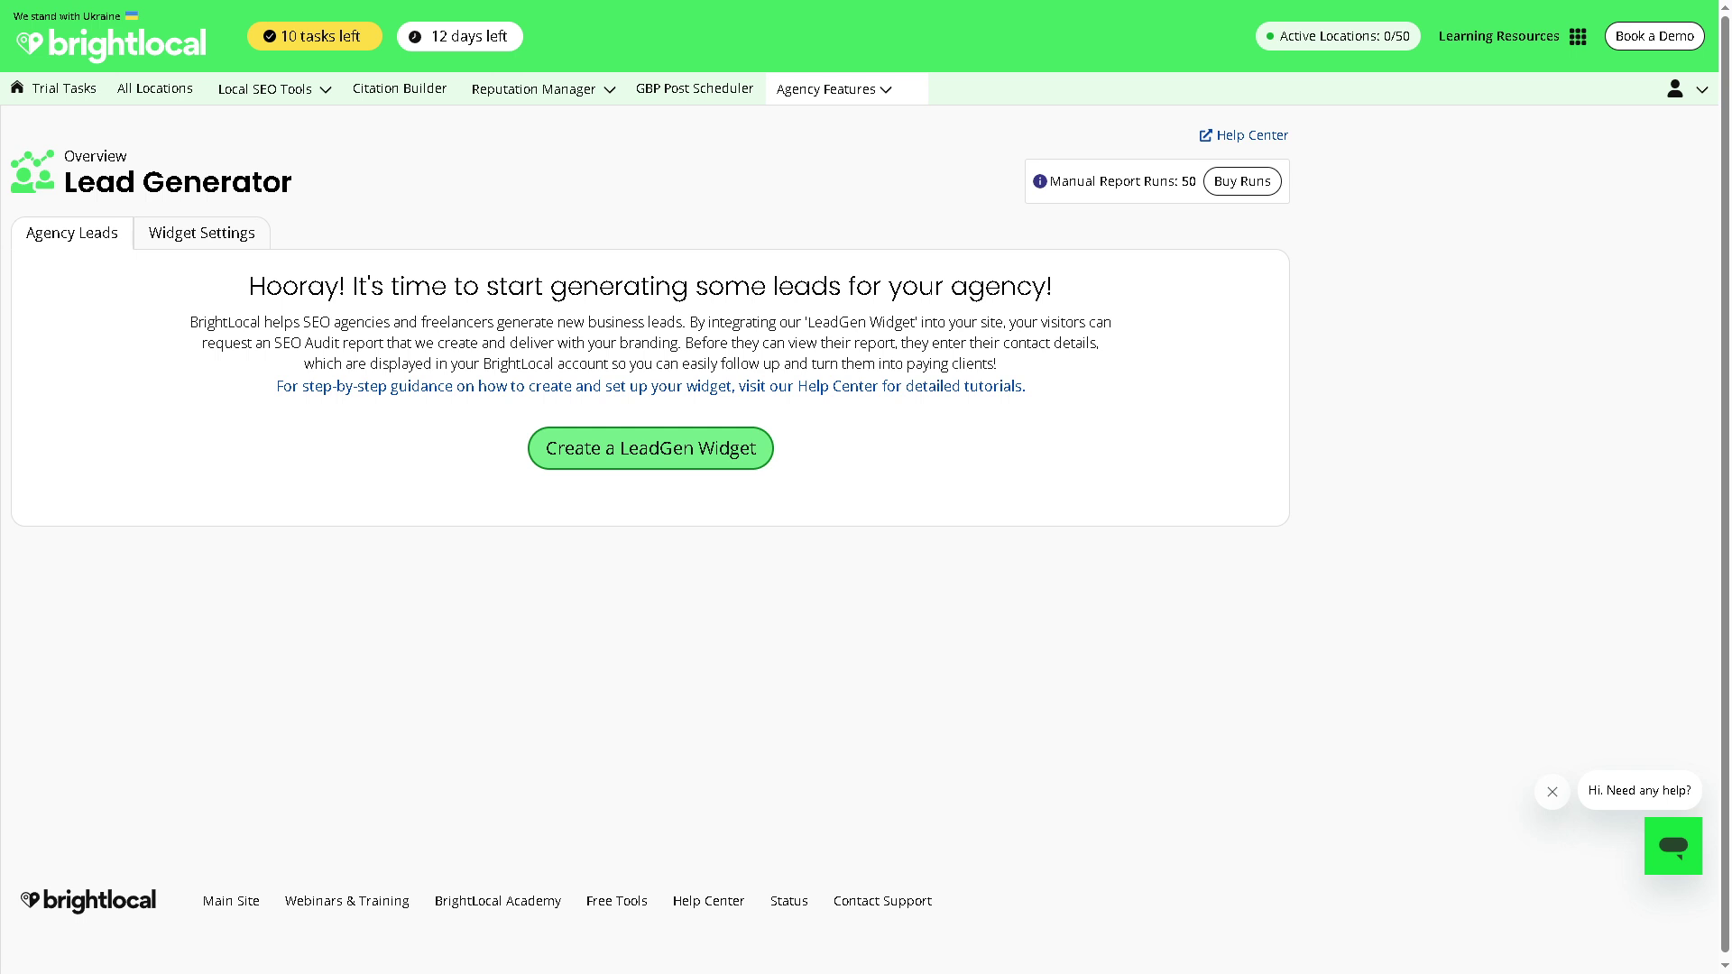
mouse_move(843, 86)
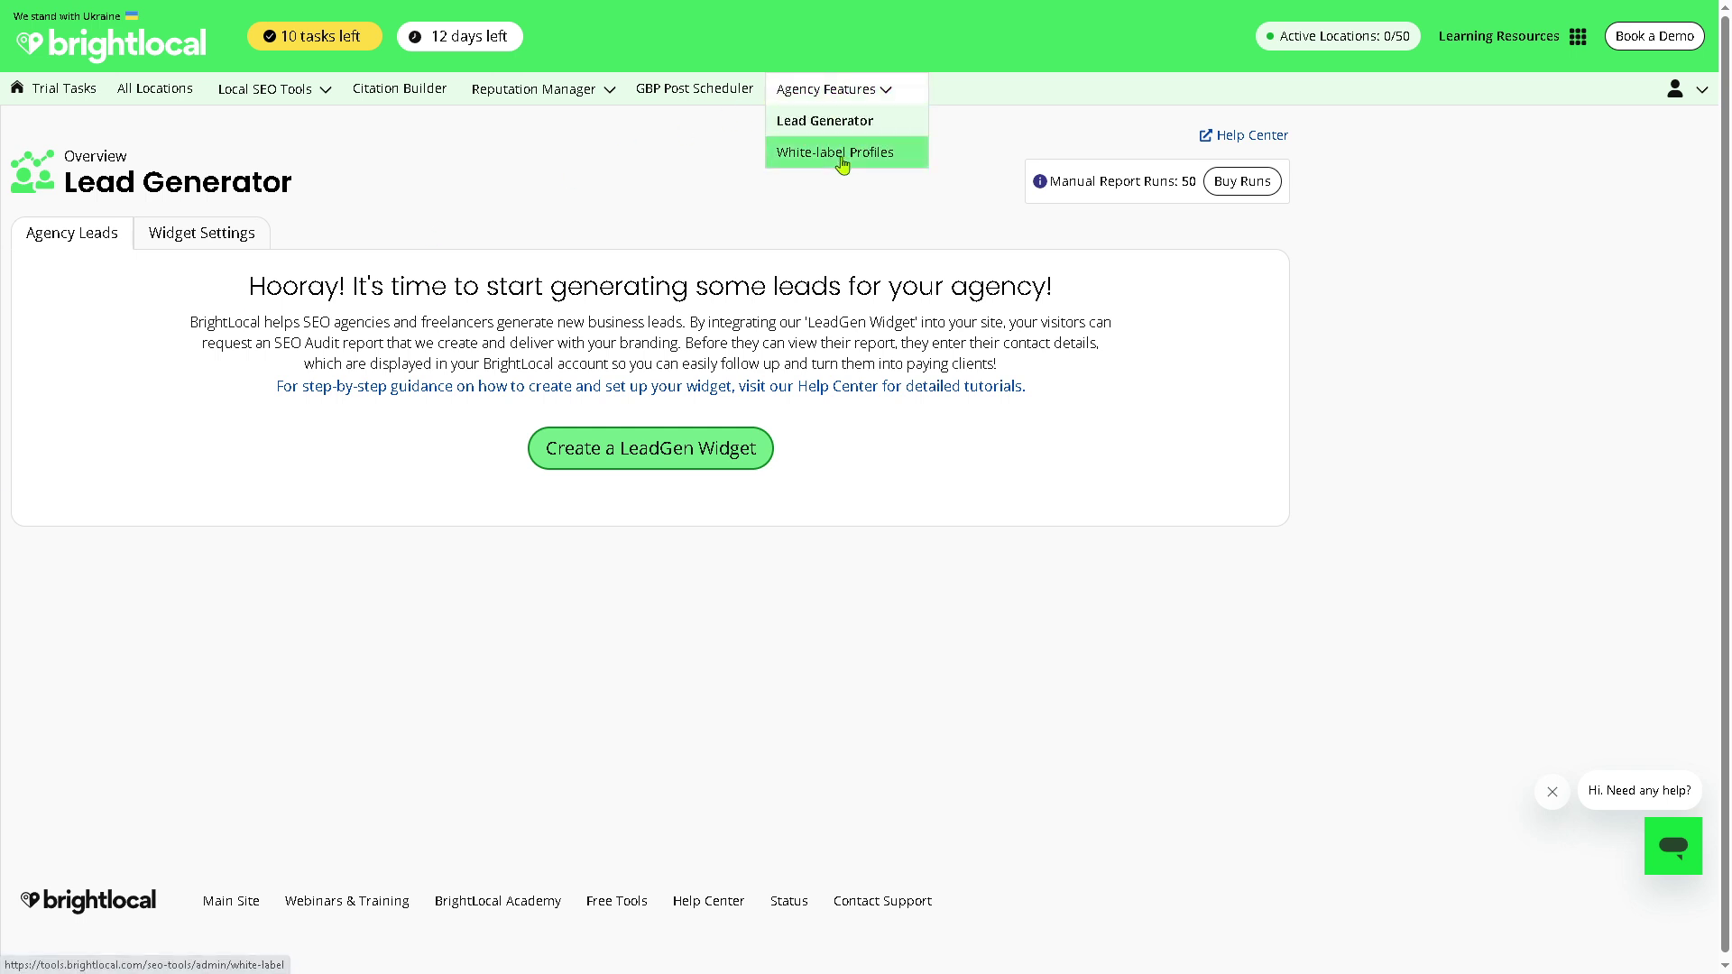
Step: Show the White-label Profiles page under Agency Features, with its empty profile list
click(834, 151)
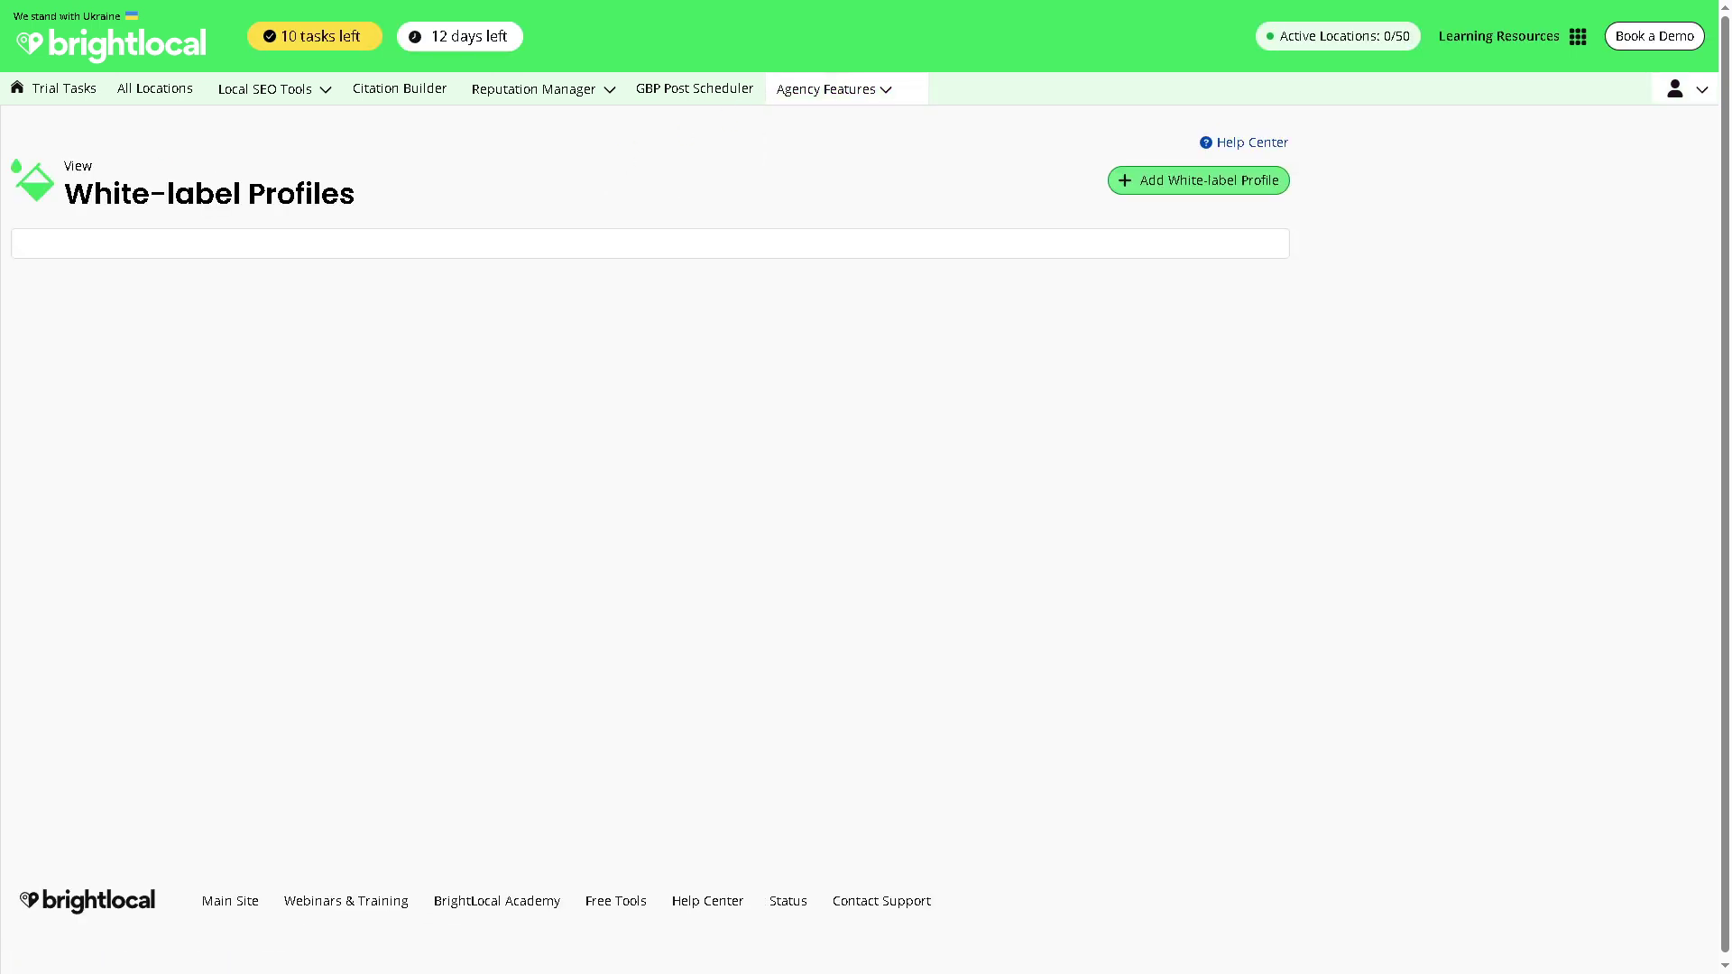